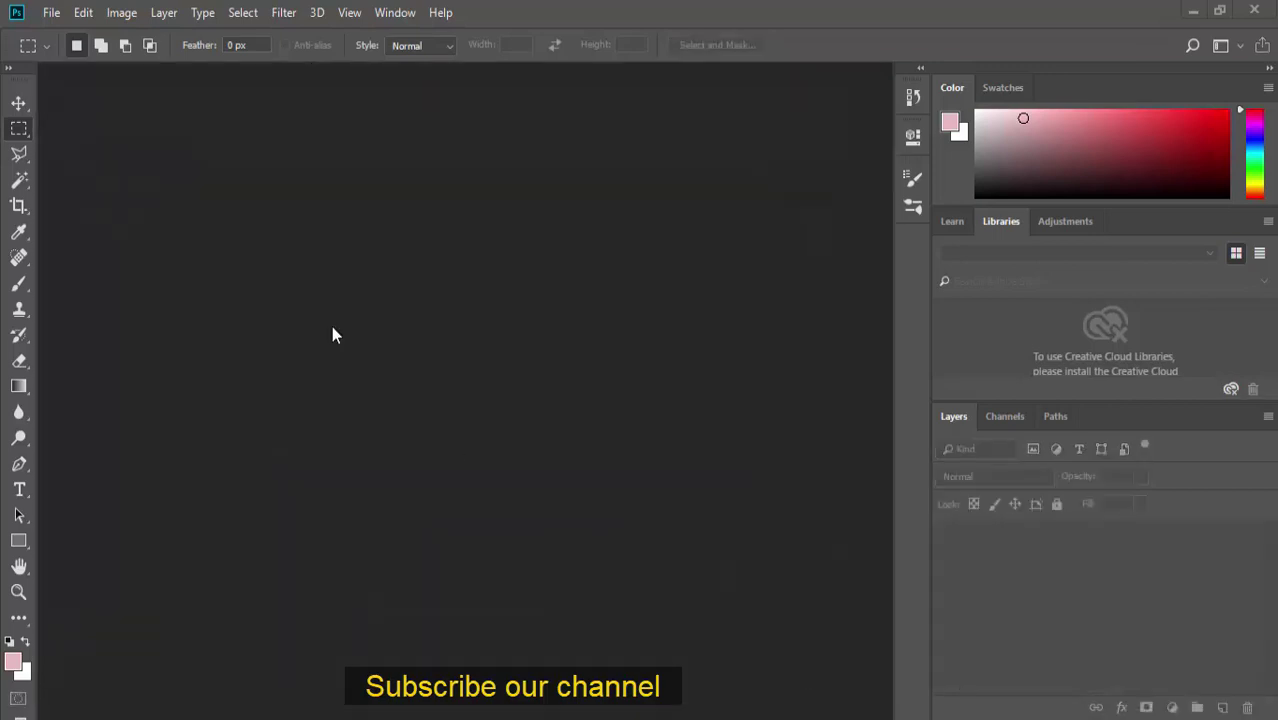
Open the original portrait photo Rakib.PNG from the photoshop tutorial photo folder
{"action": "left_click", "coordinate": [50, 13]}
{"action": "left_click", "coordinate": [69, 53]}
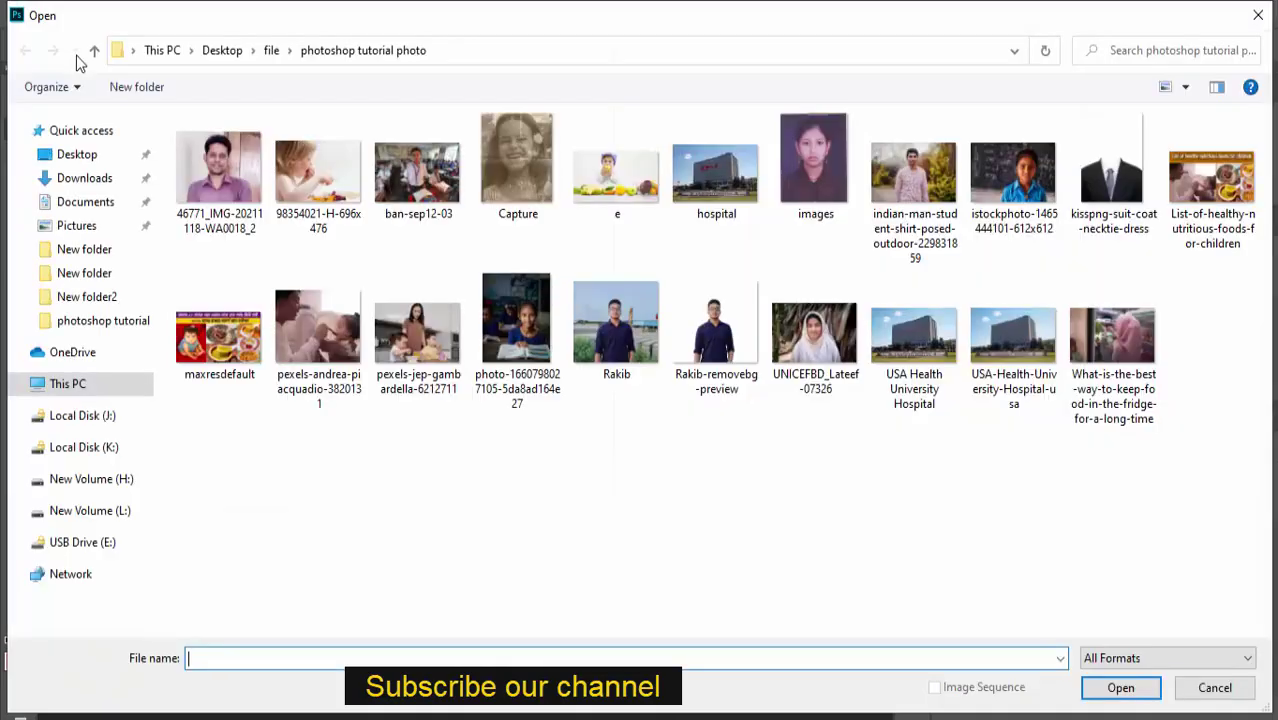
{"action": "double_click", "coordinate": [636, 332]}
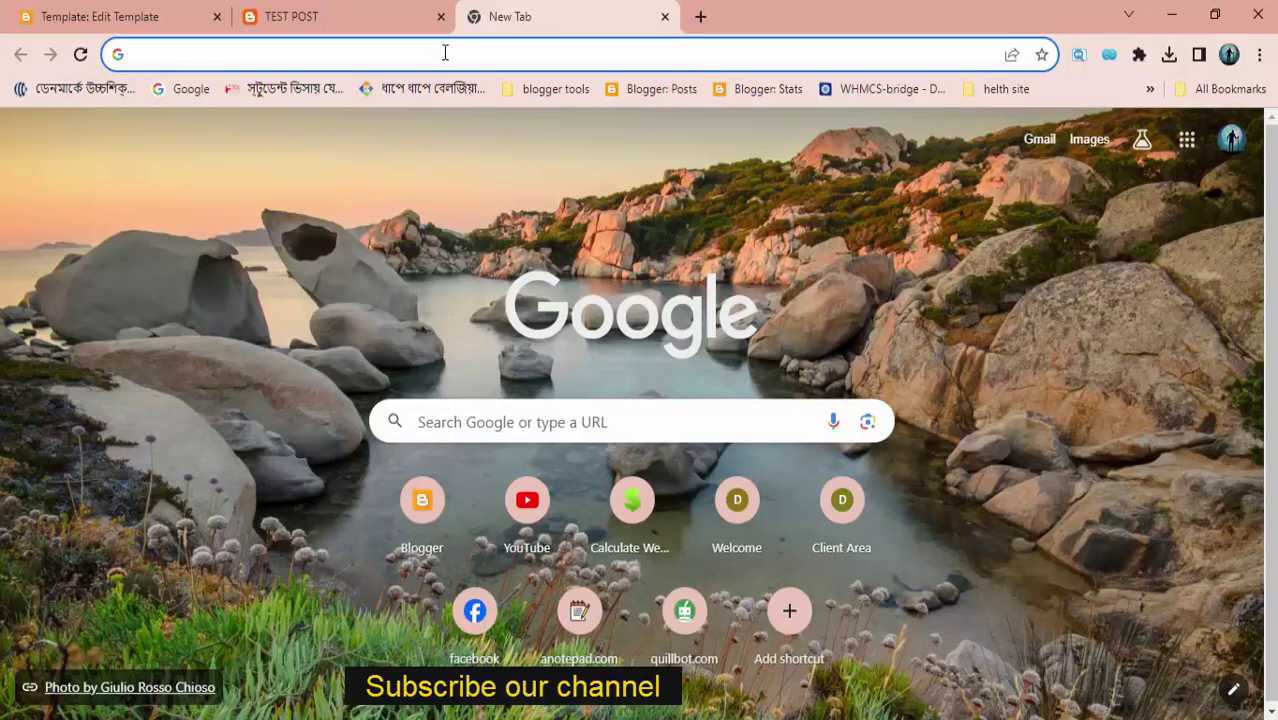
Load the remove.bg website in a new Chrome tab via the 're' address suggestion
{"action": "left_click", "coordinate": [446, 50]}
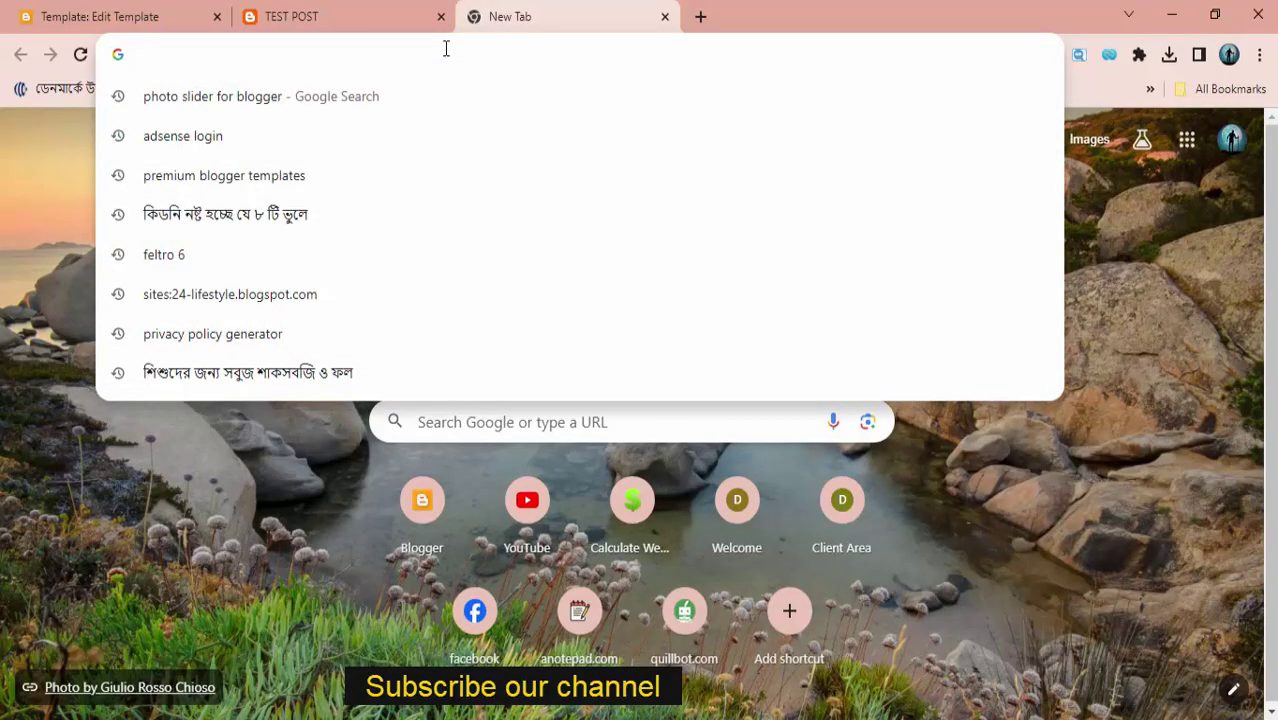
{"action": "type", "text": "re"}
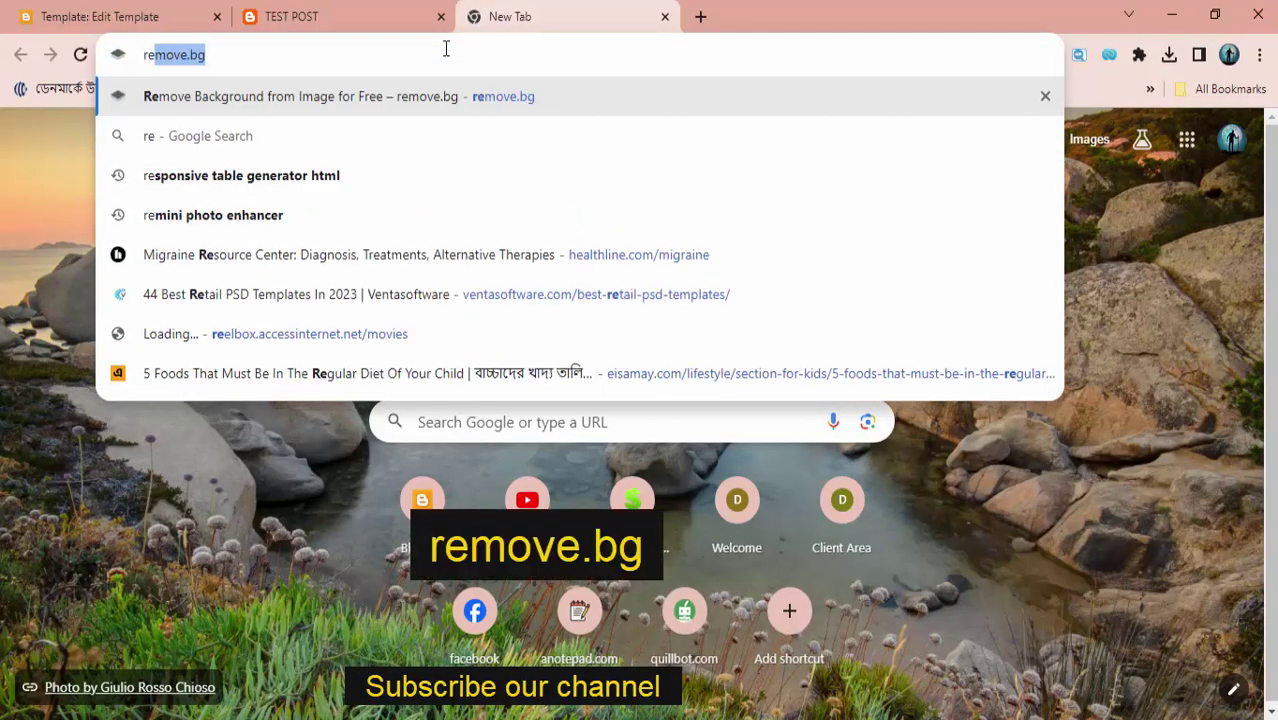
{"action": "key", "text": "Return"}
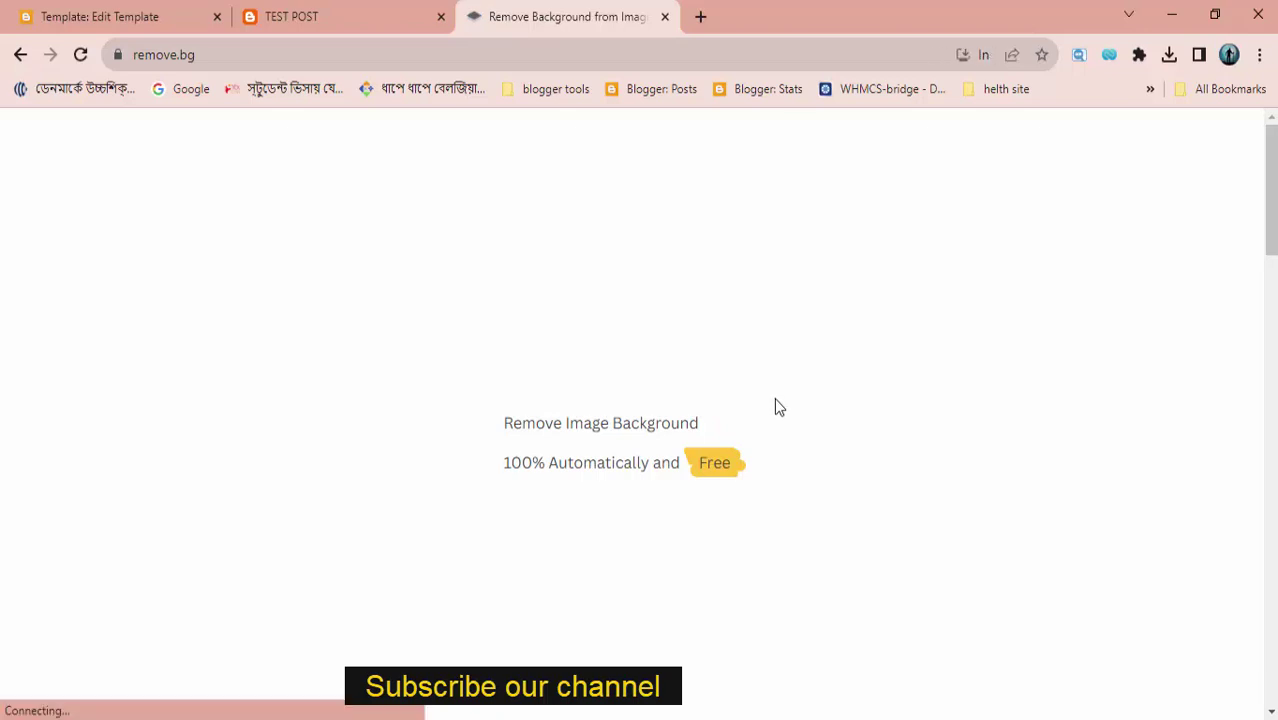
Upload the Desktop portrait to remove.bg and download the background-free cutout
{"action": "left_click", "coordinate": [843, 518]}
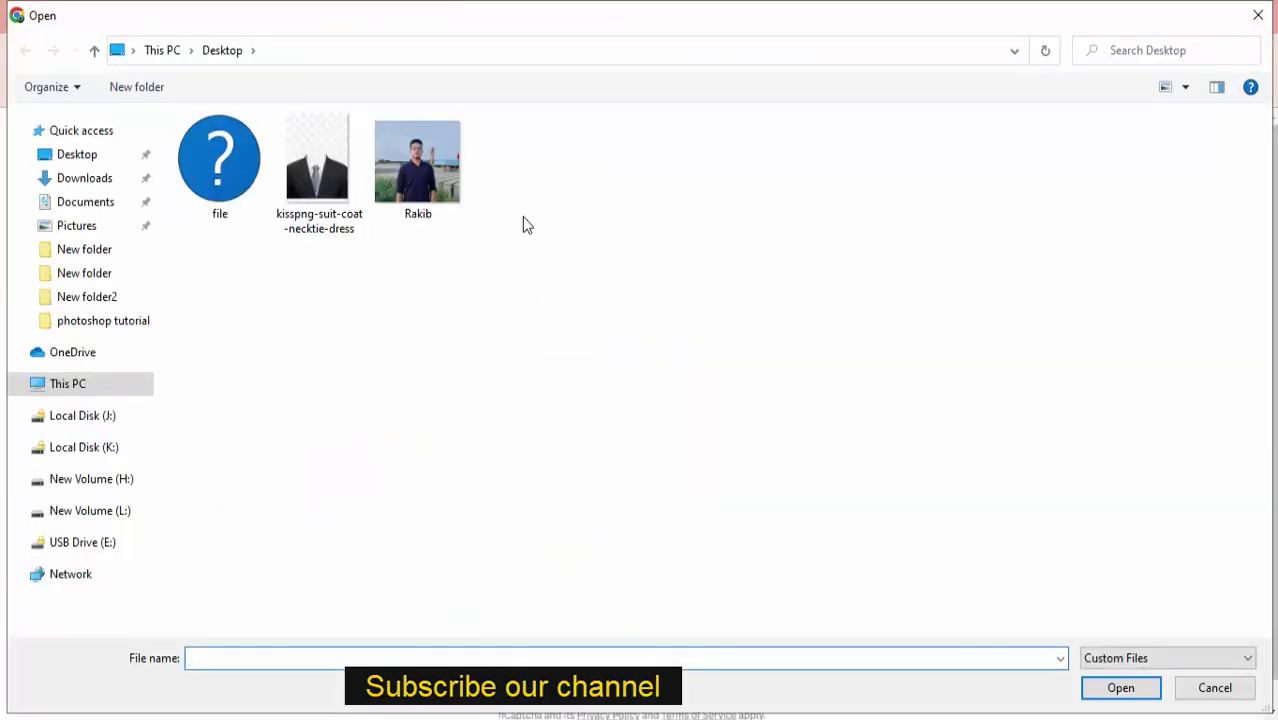
{"action": "left_click", "coordinate": [438, 200]}
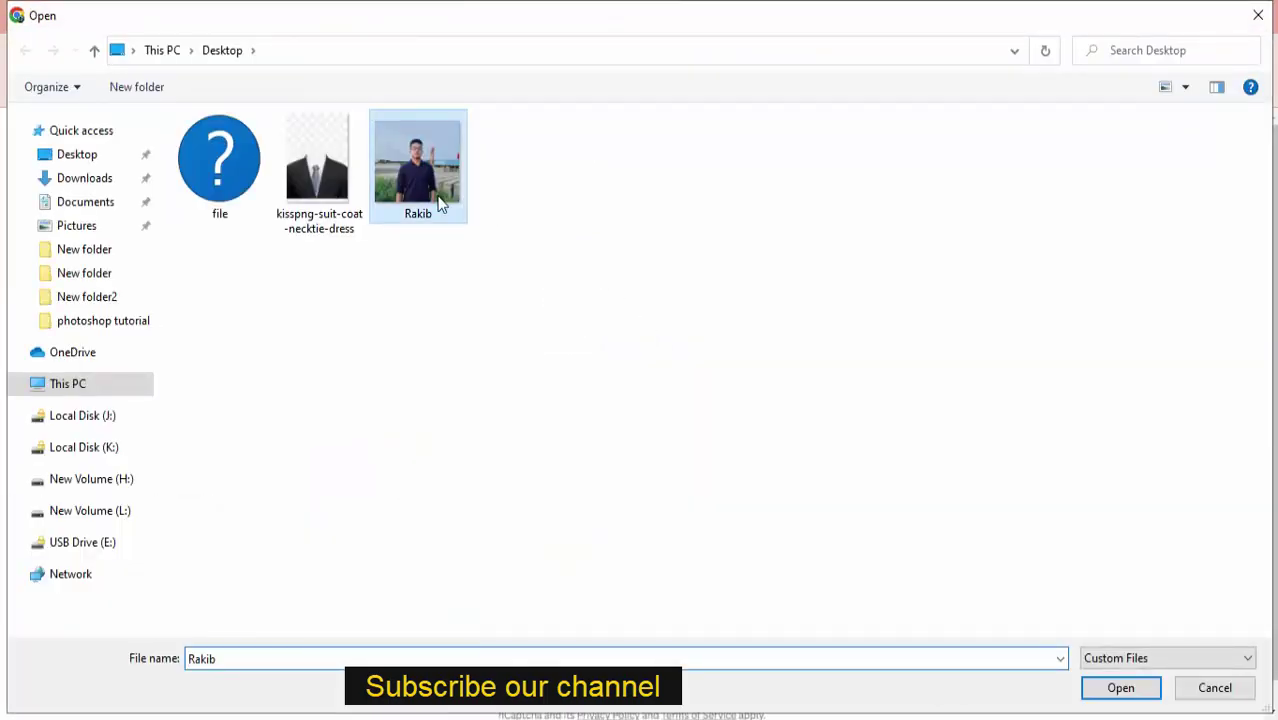
{"action": "left_click", "coordinate": [1090, 688]}
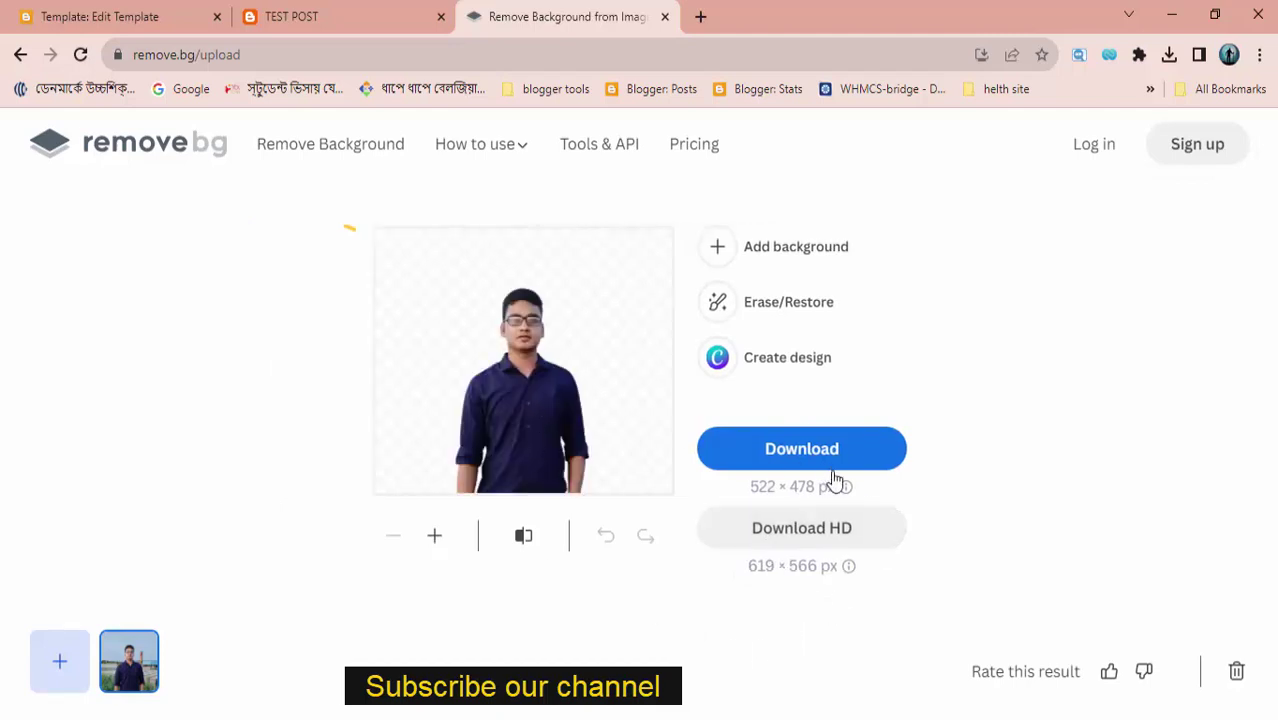
{"action": "left_click", "coordinate": [802, 456]}
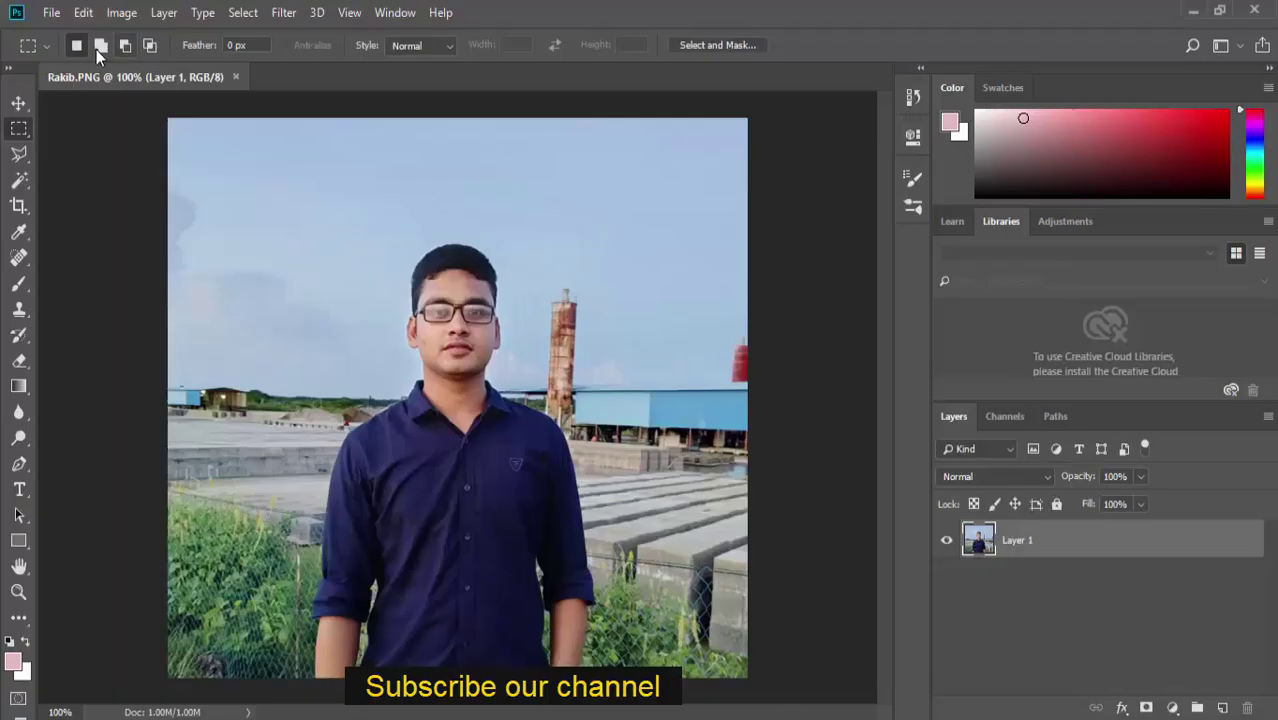
Open Rakib-removebg-preview.png and close the original Rakib.PNG document
{"action": "left_click", "coordinate": [51, 12]}
{"action": "left_click", "coordinate": [64, 46]}
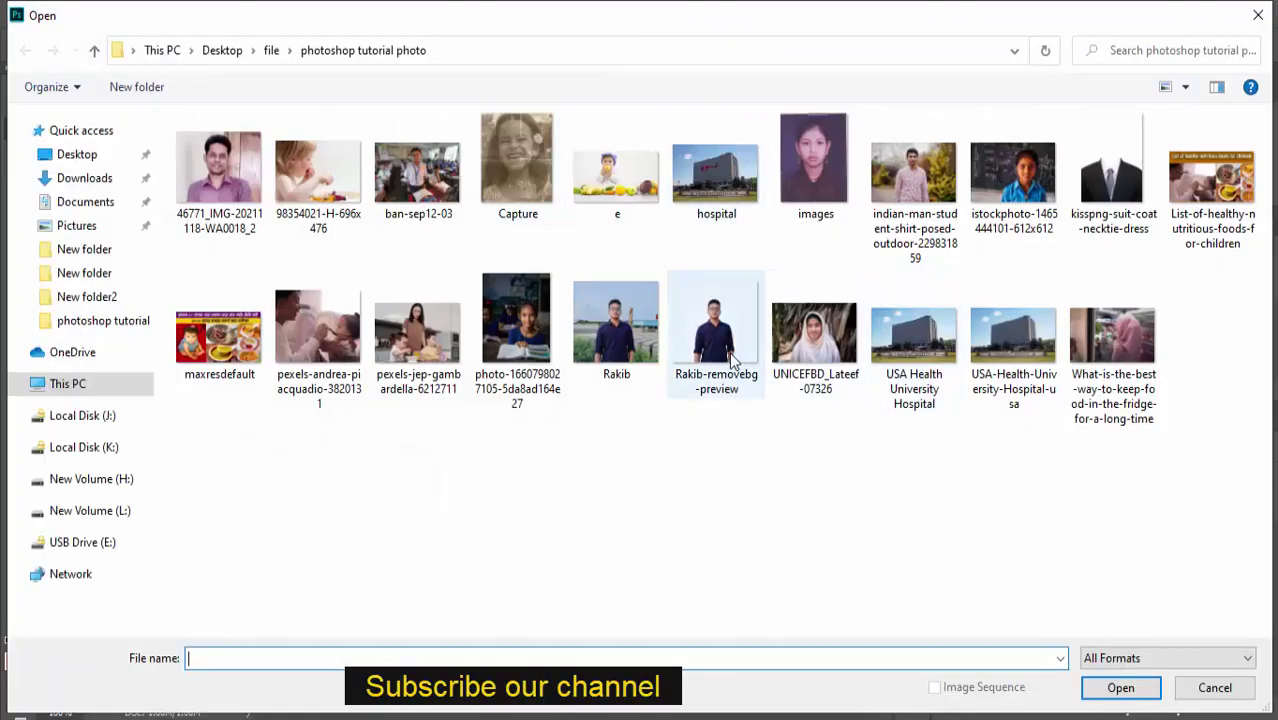
{"action": "left_click", "coordinate": [730, 360]}
{"action": "double_click", "coordinate": [731, 362]}
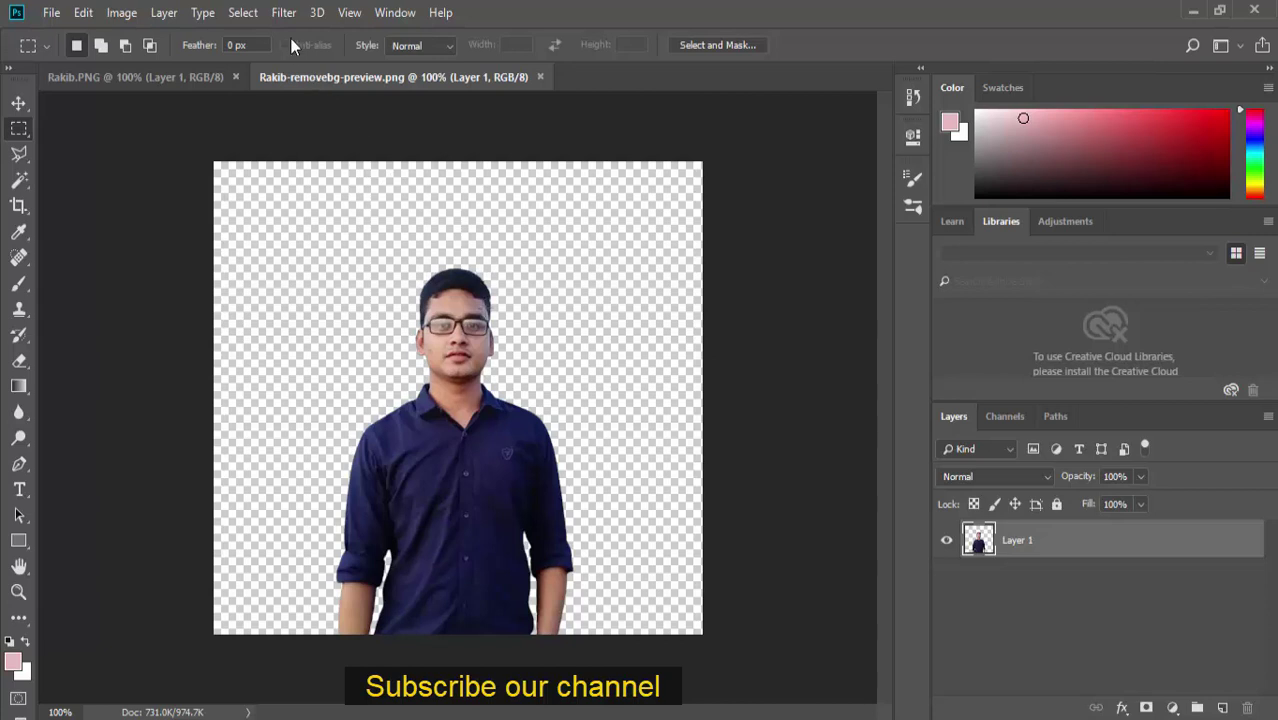
{"action": "left_click", "coordinate": [242, 77]}
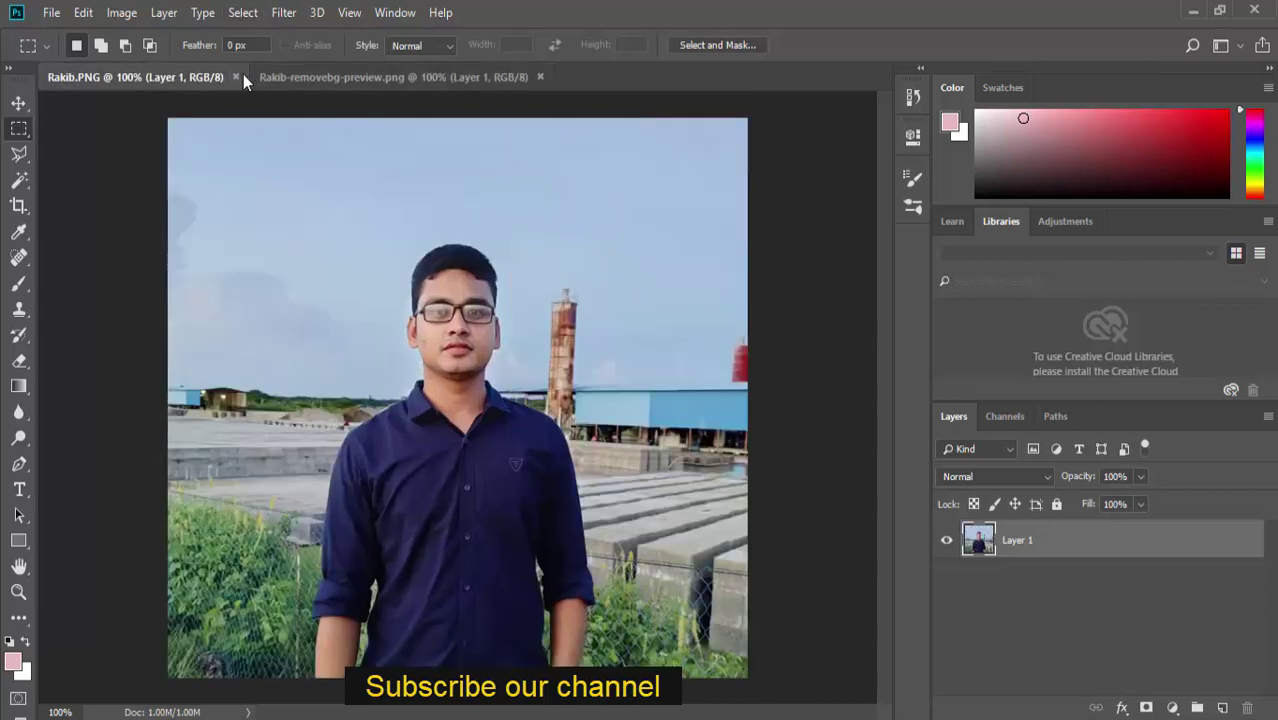
{"action": "left_click", "coordinate": [236, 76]}
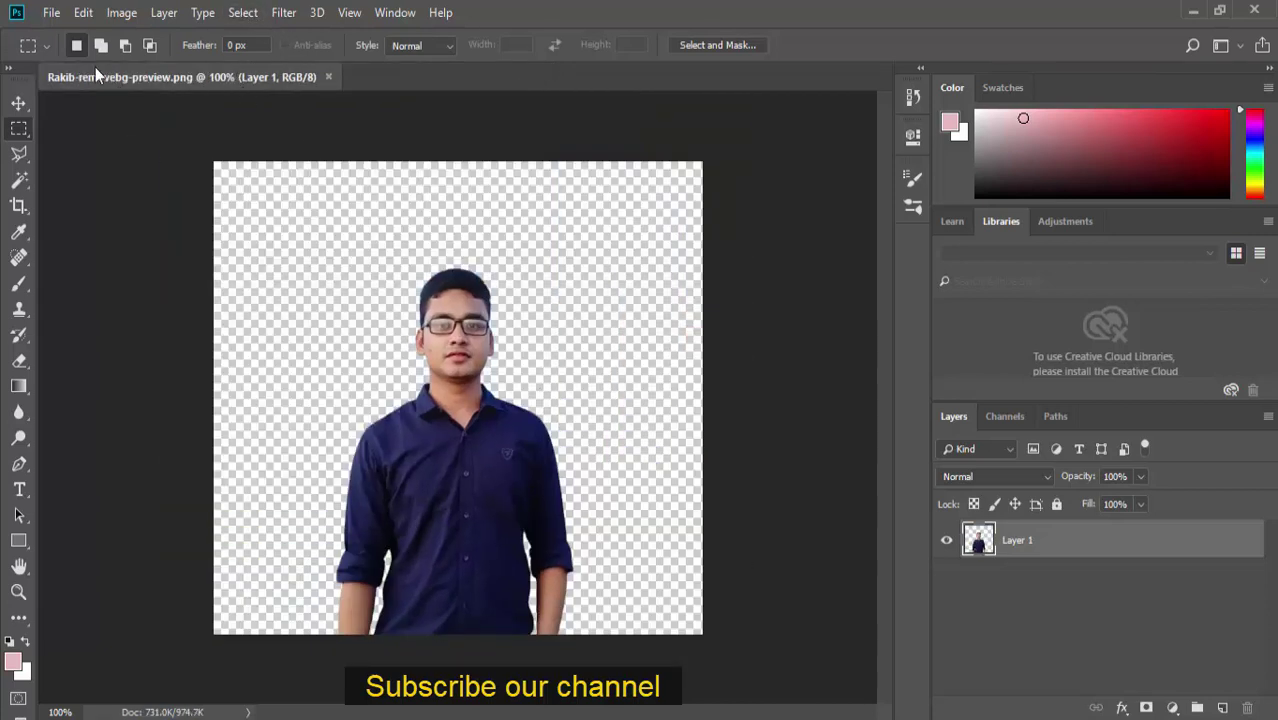
Crop the cut-out to a 40×50 mm, 300 px/in head-and-shoulders frame
{"action": "left_click", "coordinate": [19, 206]}
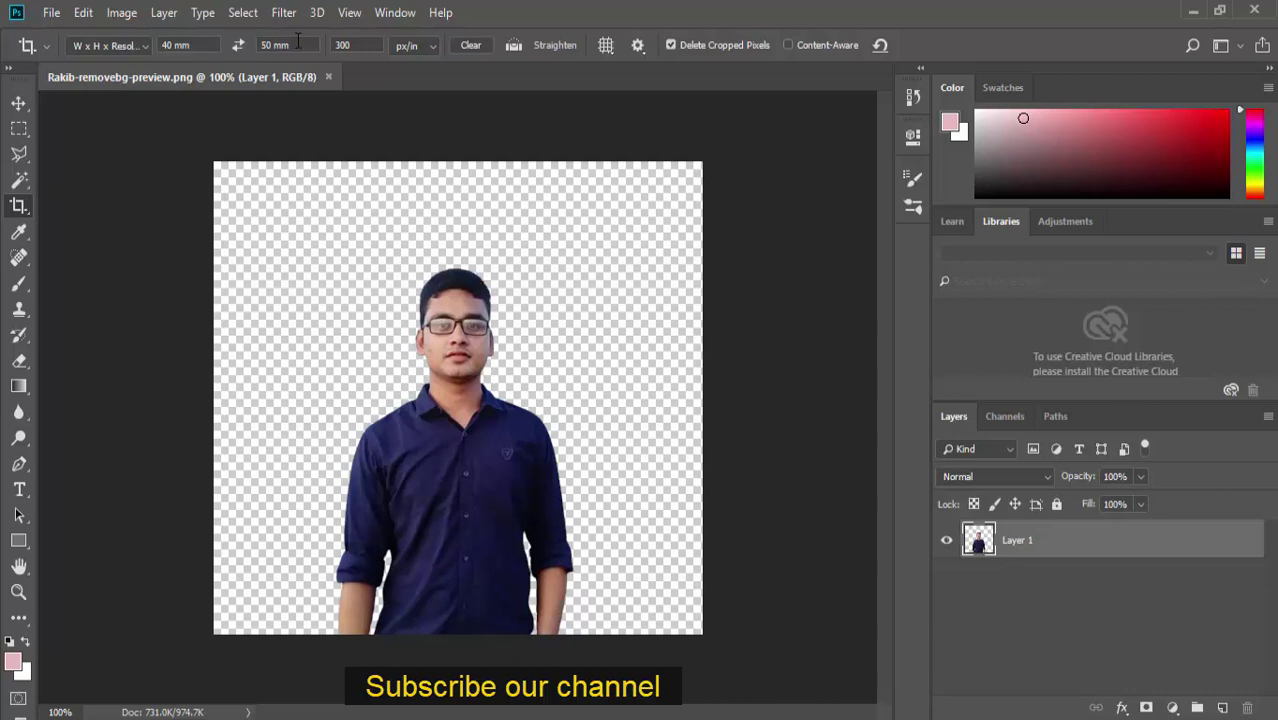
{"action": "left_click", "coordinate": [348, 45]}
{"action": "mouse_move", "coordinate": [380, 241]}
{"action": "left_mouse_down"}
{"action": "mouse_move", "coordinate": [482, 387]}
{"action": "mouse_move", "coordinate": [577, 562]}
{"action": "left_mouse_up"}
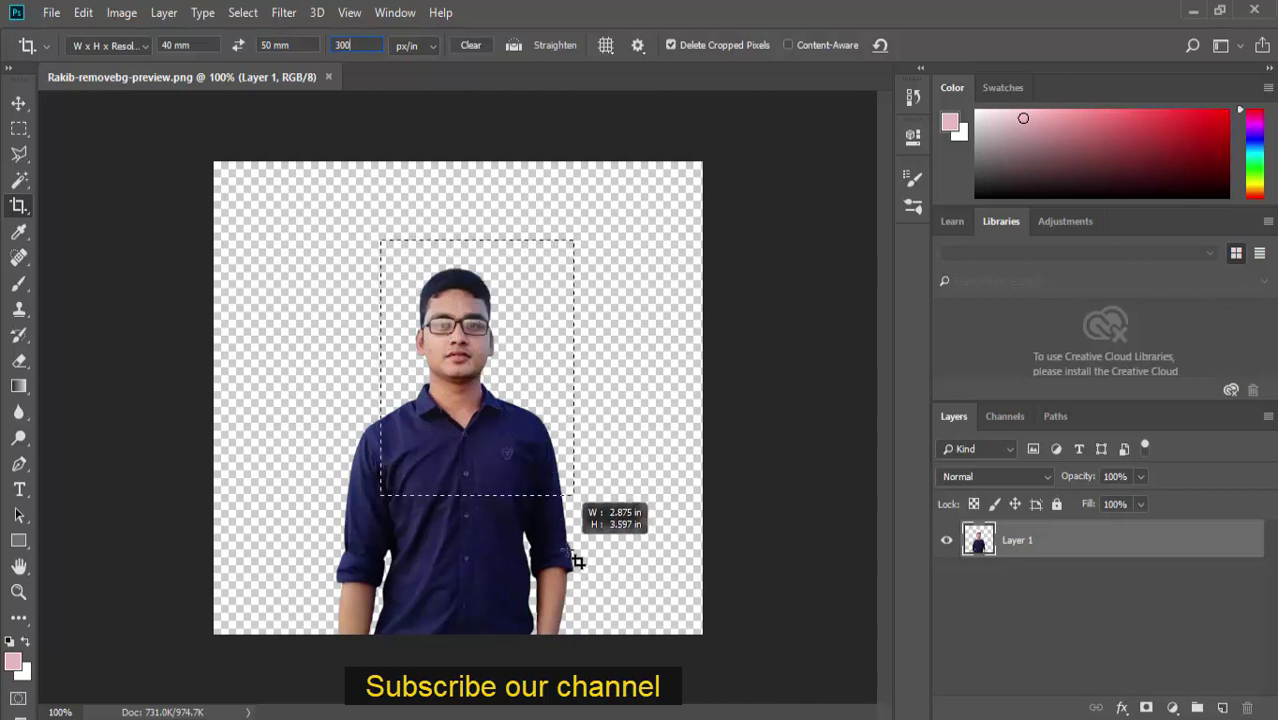
{"action": "left_click_drag", "start_coordinate": [577, 562], "coordinate": [581, 562]}
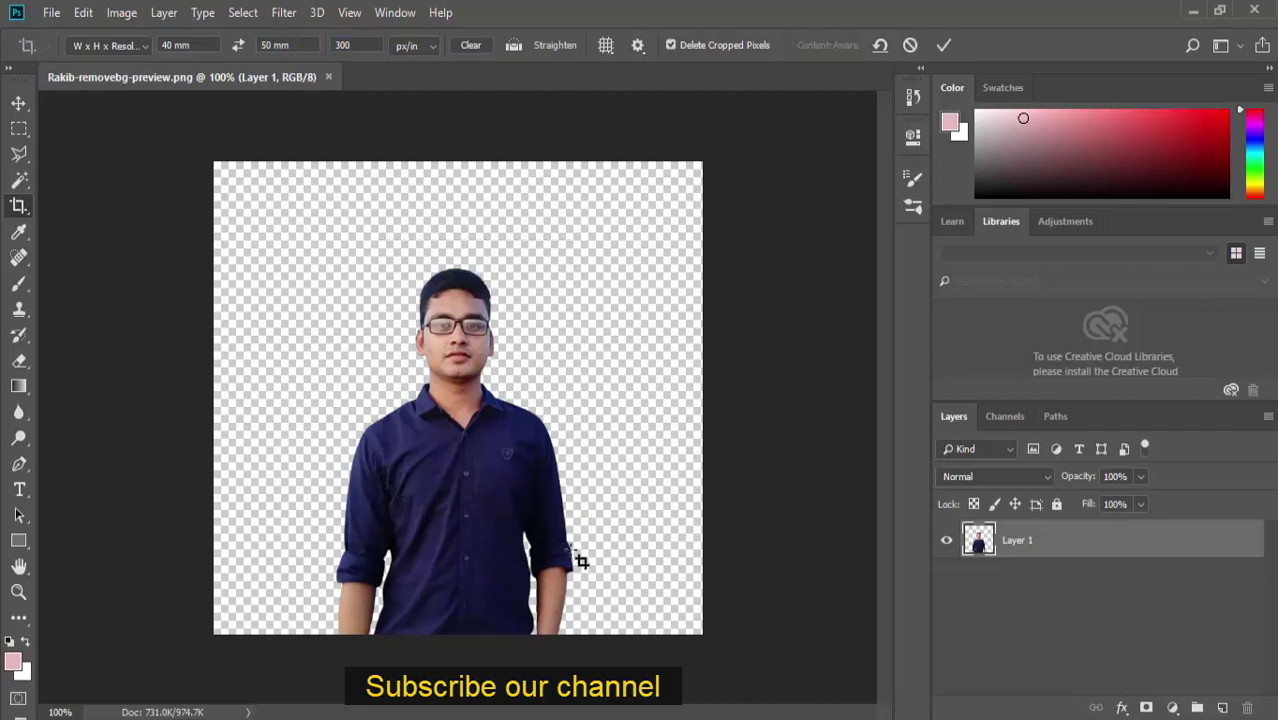
{"action": "key", "text": "Return"}
Scale the figure to 108.90% width and 101.67% height to fill the canvas
{"action": "key", "text": "ctrl+t"}
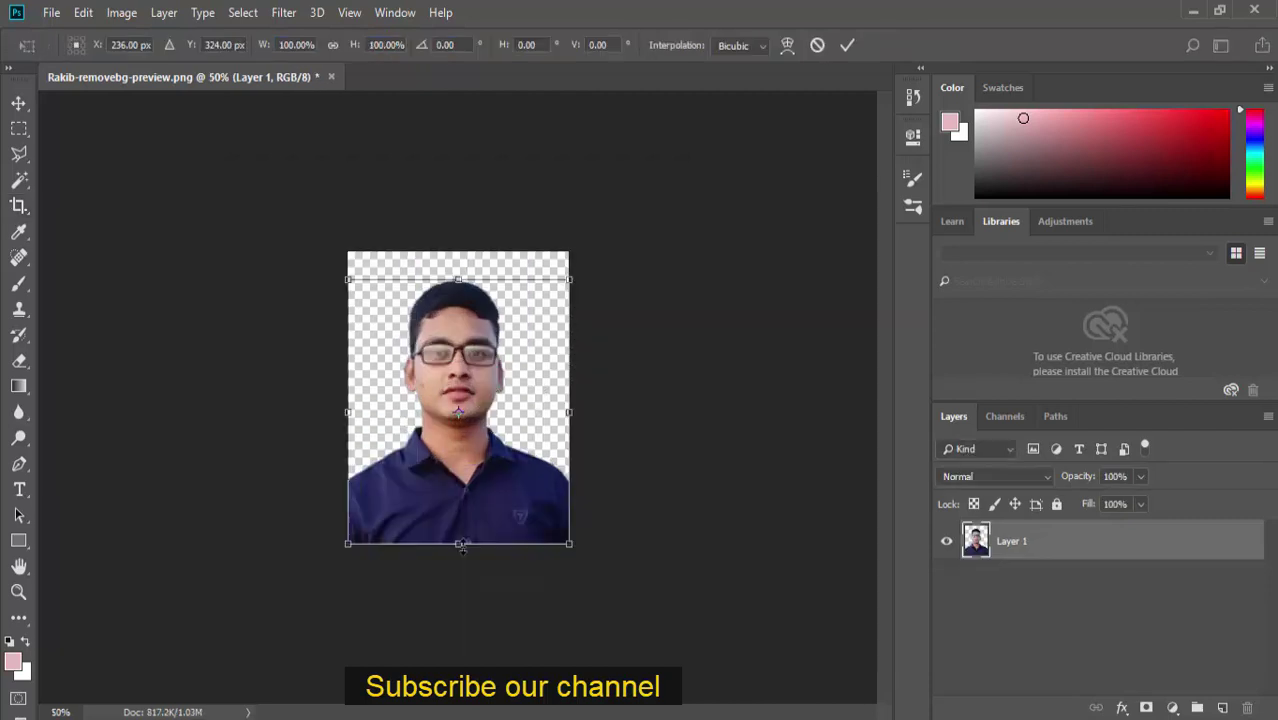
{"action": "left_click_drag", "start_coordinate": [458, 545], "coordinate": [458, 555]}
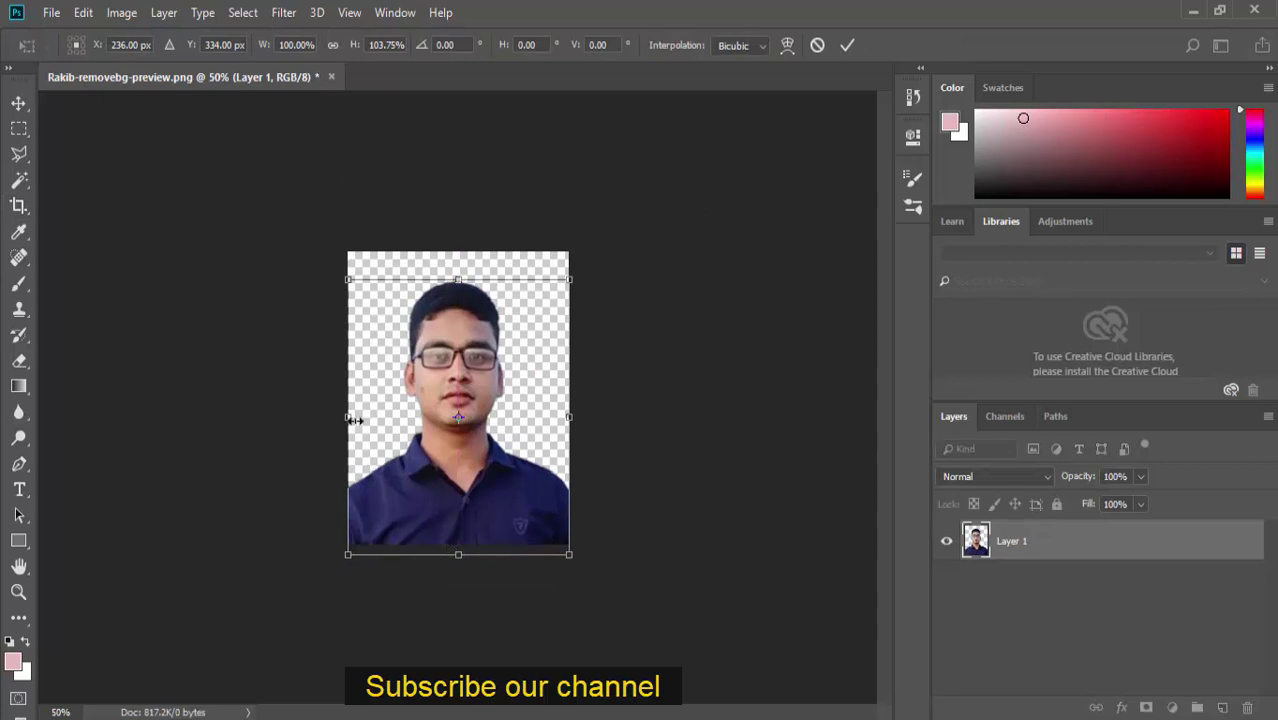
{"action": "left_click_drag", "start_coordinate": [348, 414], "coordinate": [339, 416]}
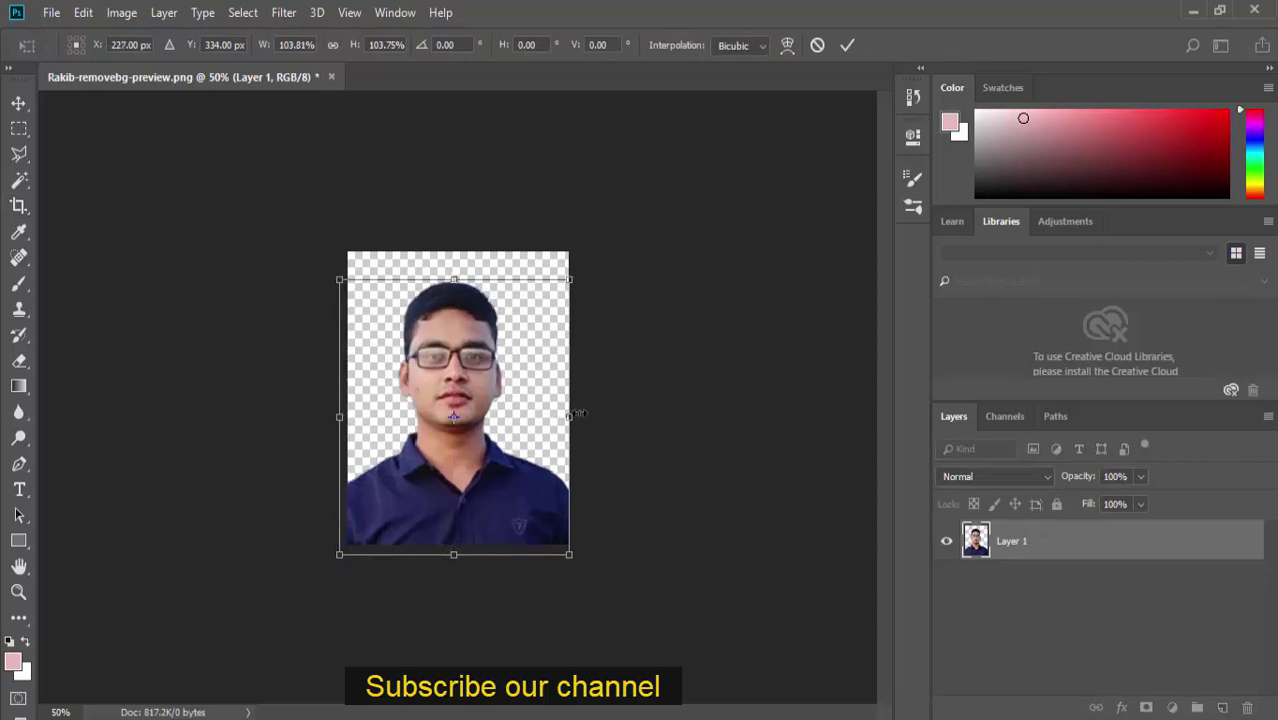
{"action": "left_click_drag", "start_coordinate": [578, 413], "coordinate": [581, 416]}
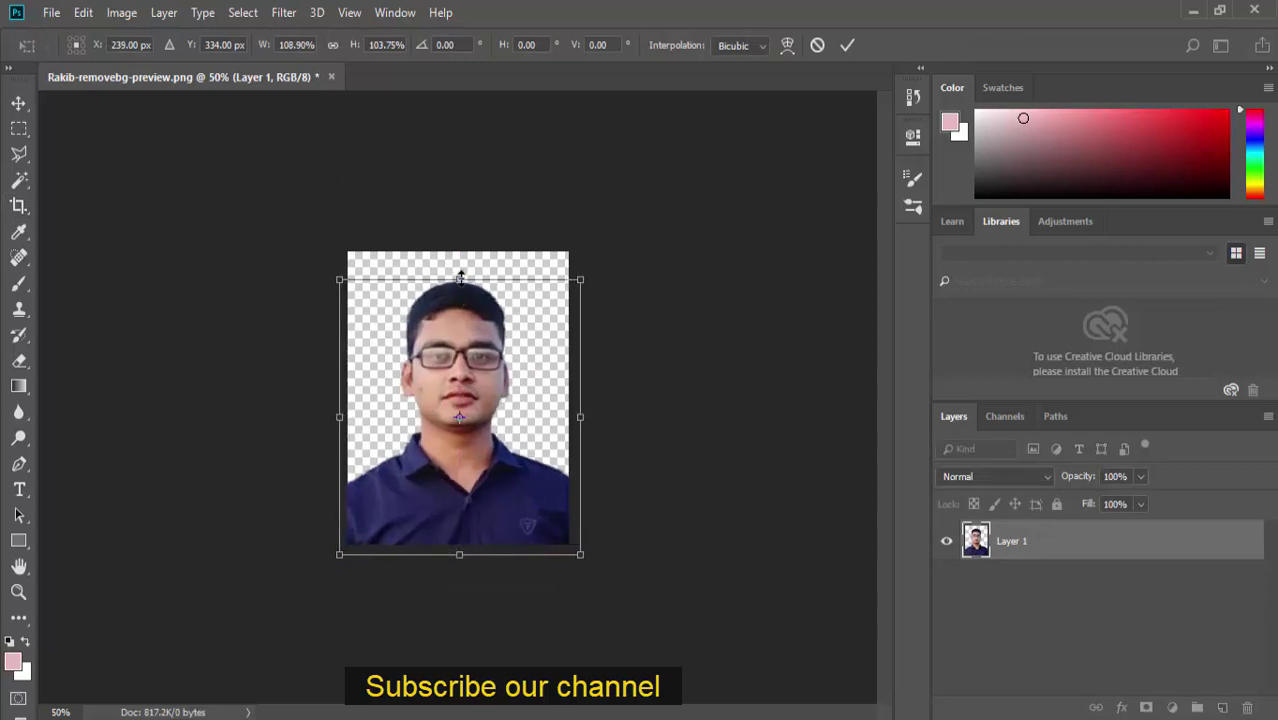
{"action": "left_click_drag", "start_coordinate": [461, 276], "coordinate": [464, 273]}
{"action": "left_click_drag", "start_coordinate": [460, 555], "coordinate": [459, 546]}
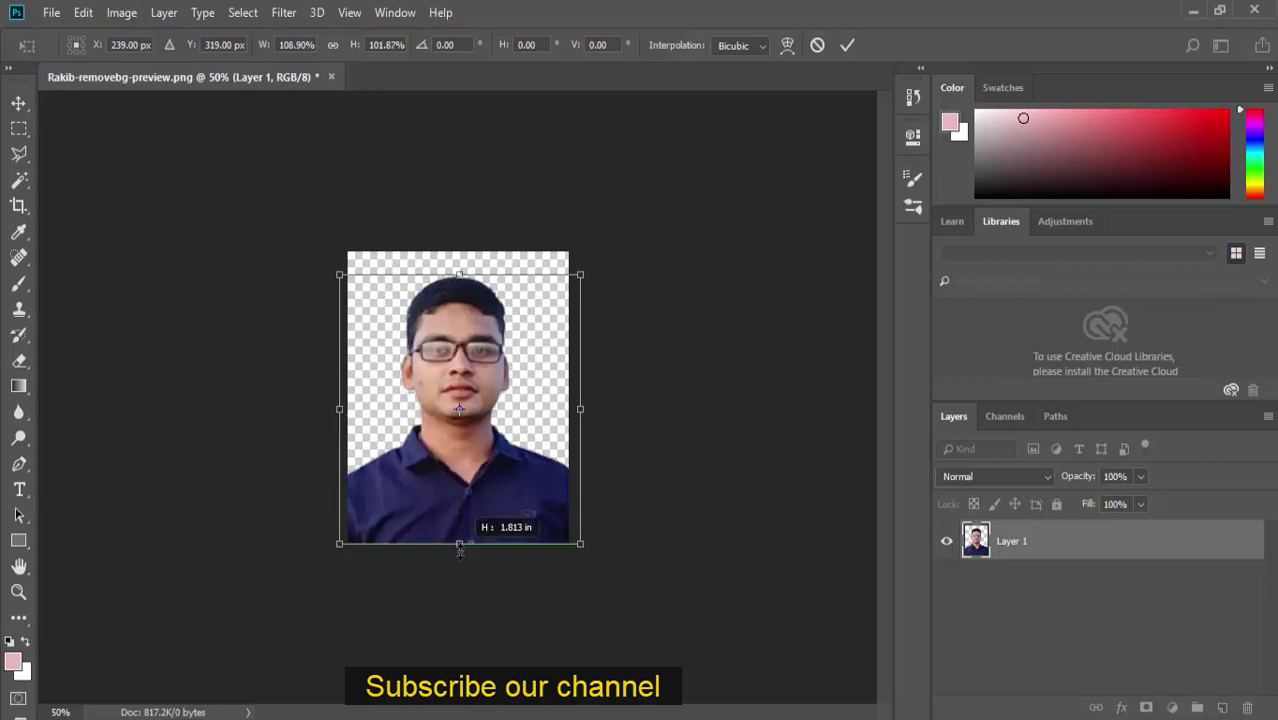
{"action": "left_click", "coordinate": [847, 45]}
{"action": "key", "text": "c"}
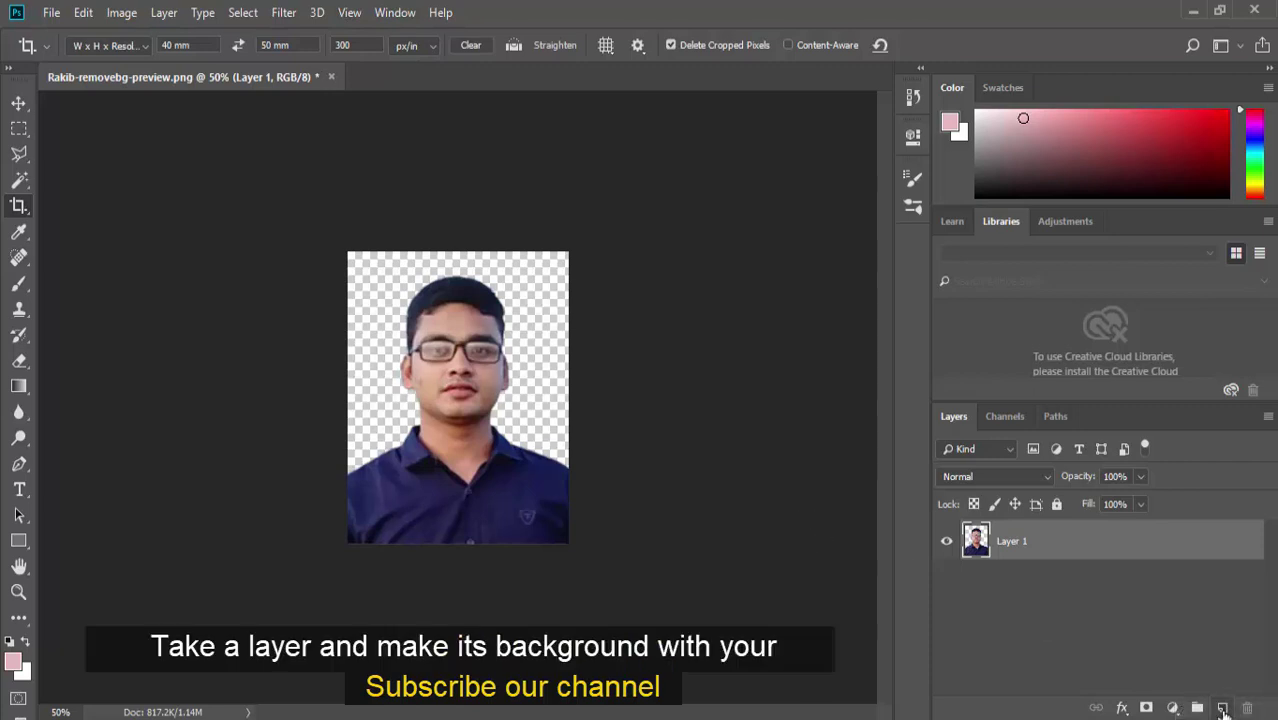
Add a new layer beneath the portrait and fill it with bright blue
{"action": "left_click", "coordinate": [1222, 707]}
{"action": "left_click_drag", "start_coordinate": [980, 541], "coordinate": [980, 598]}
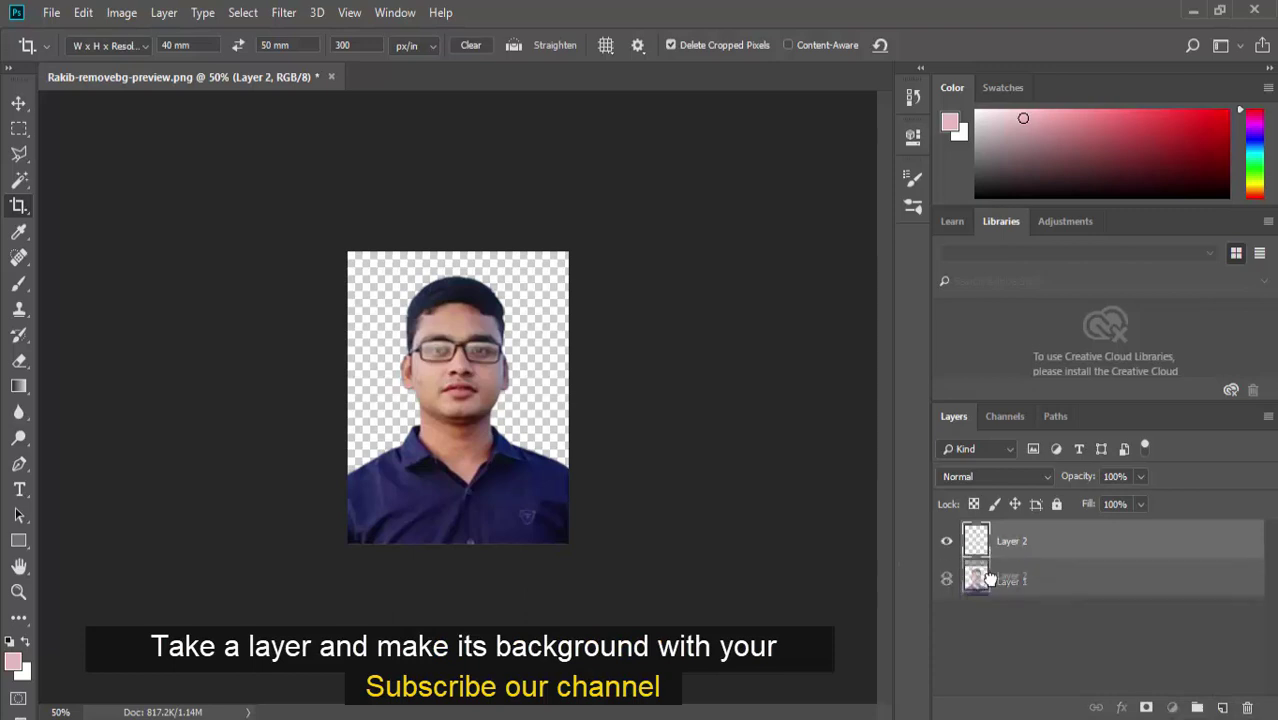
{"action": "left_click", "coordinate": [20, 674]}
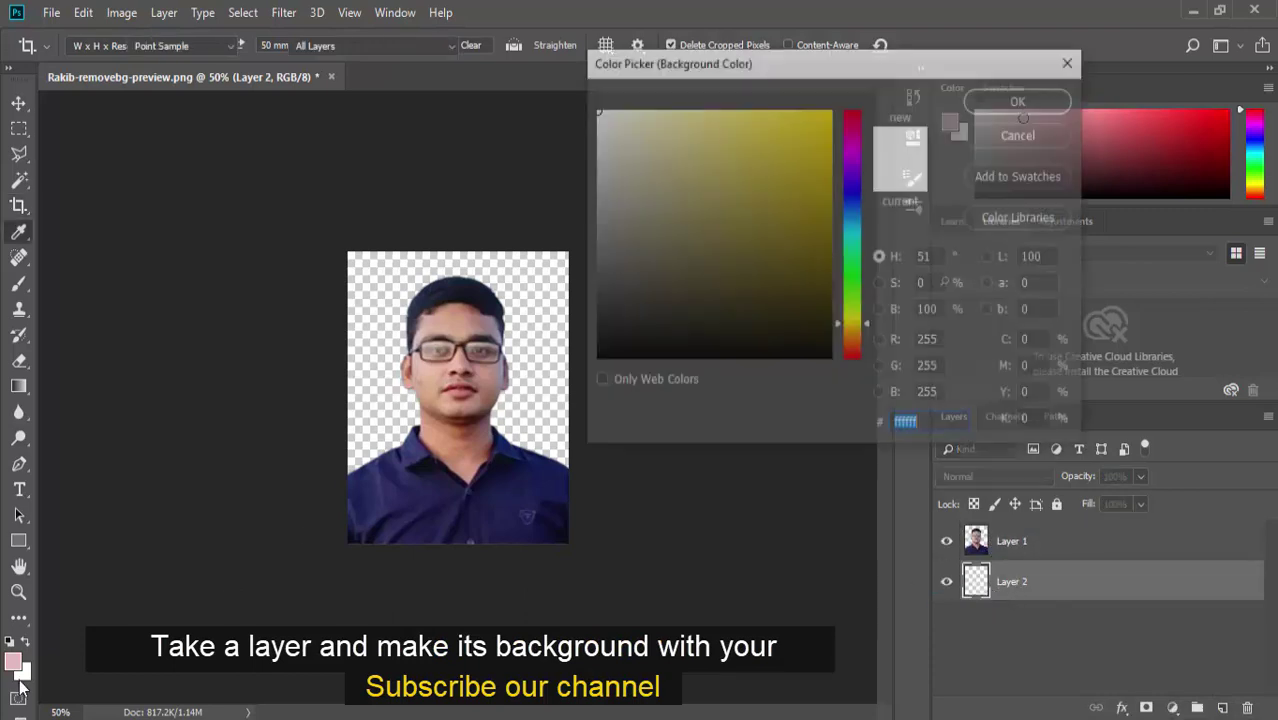
{"action": "left_click_drag", "start_coordinate": [853, 255], "coordinate": [853, 207]}
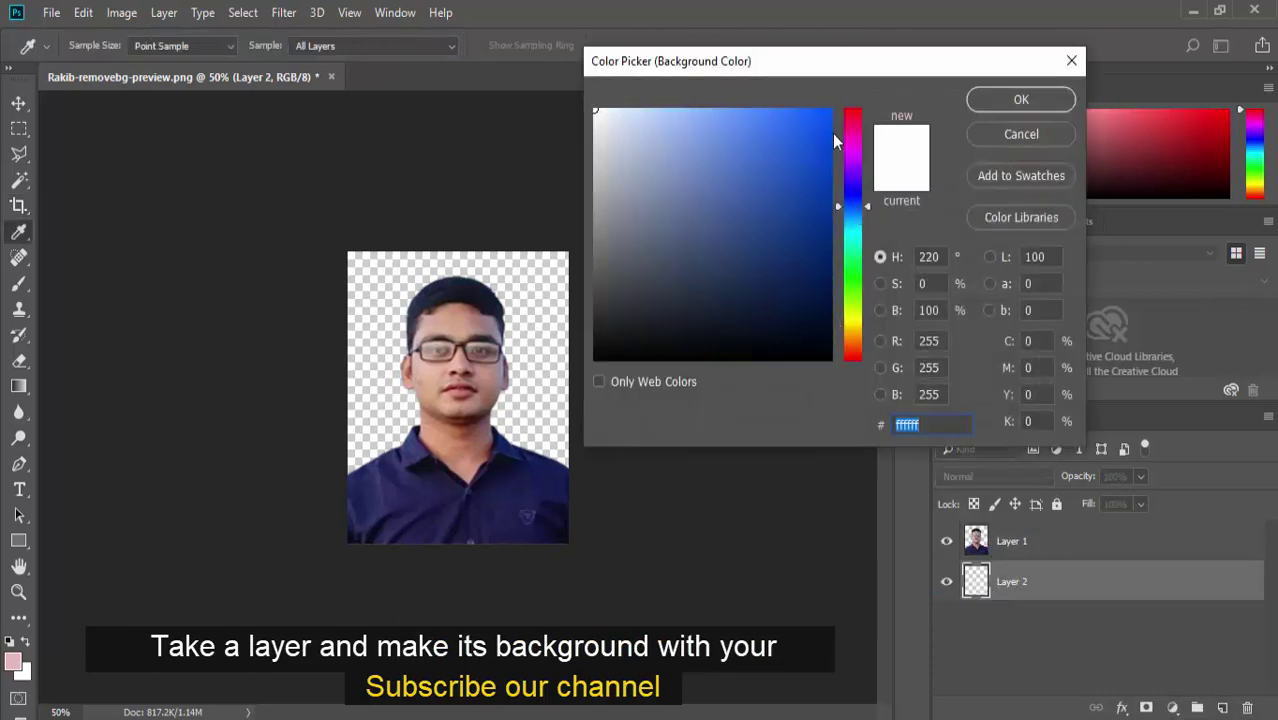
{"action": "left_click", "coordinate": [805, 110]}
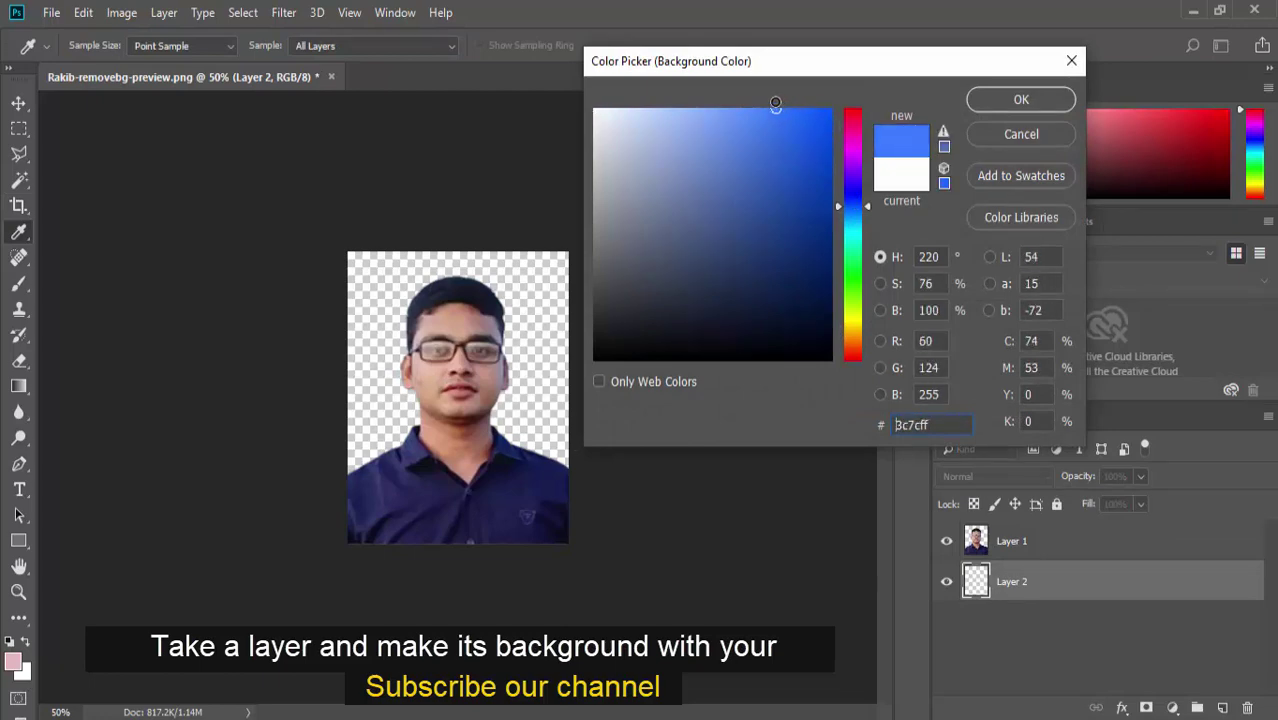
{"action": "left_click_drag", "start_coordinate": [805, 110], "coordinate": [770, 108]}
{"action": "key", "text": "c"}
{"action": "left_click", "coordinate": [1020, 97]}
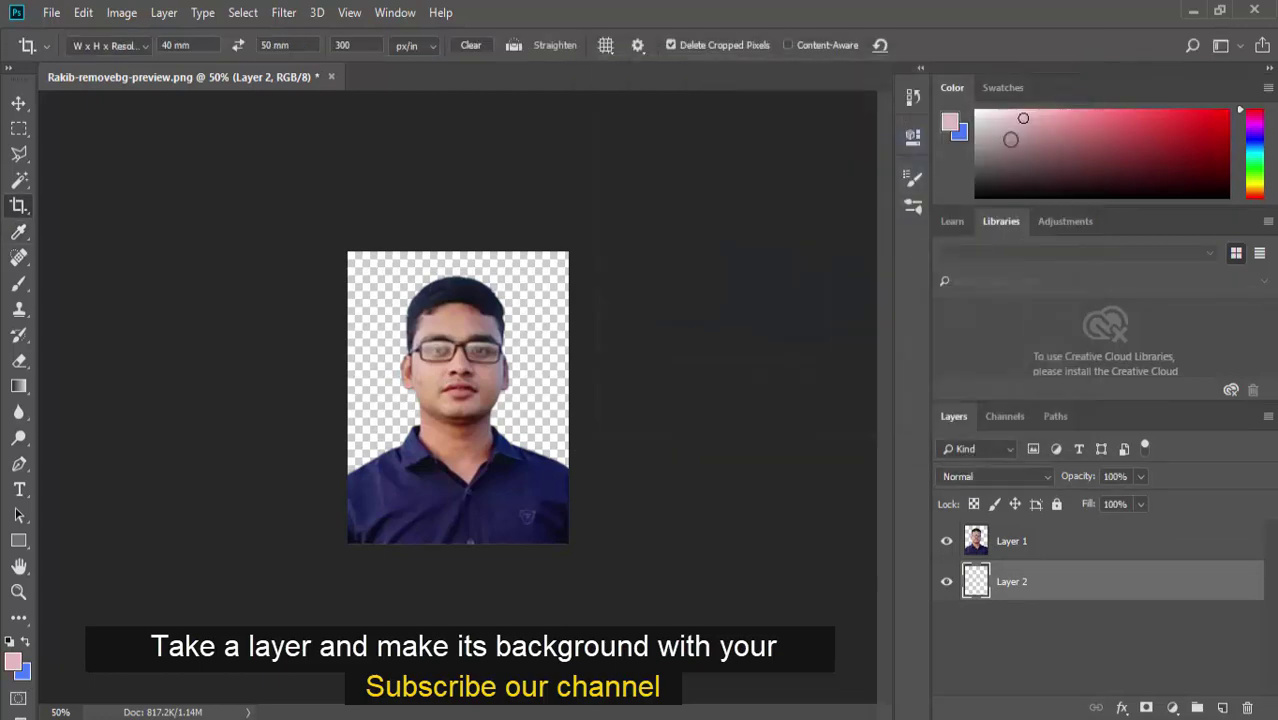
{"action": "key", "text": "ctrl+BackSpace"}
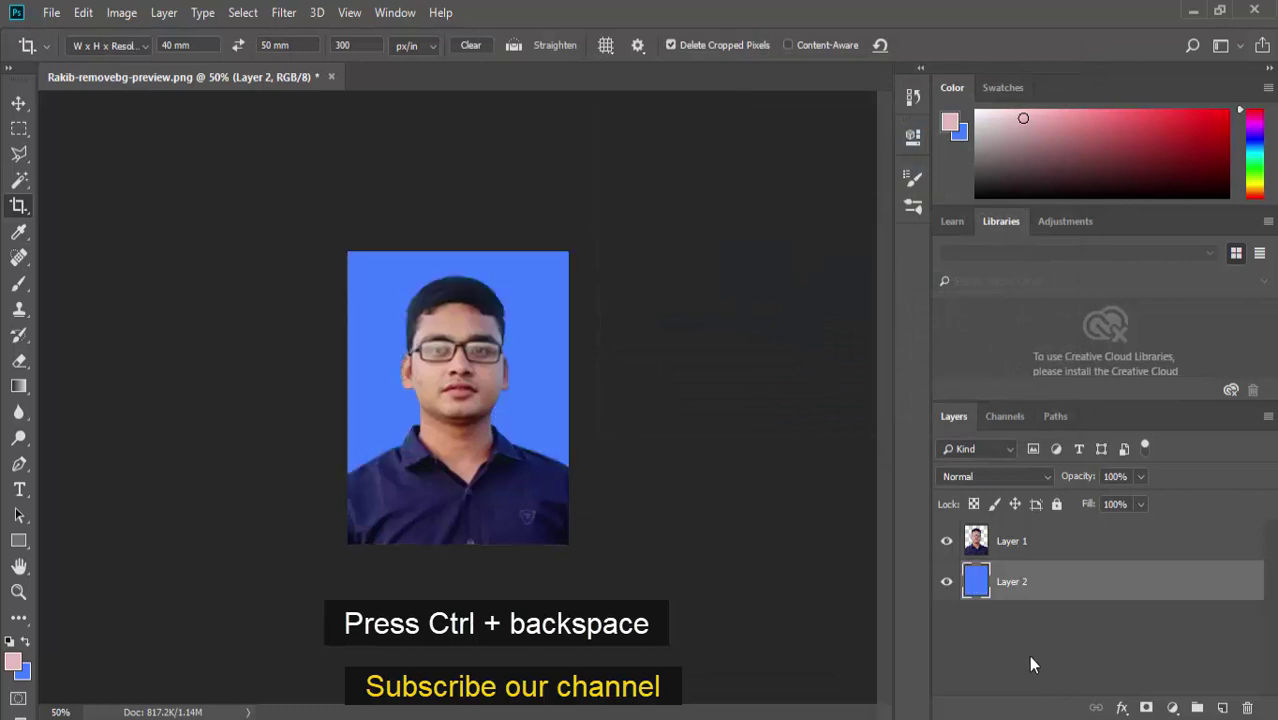
Rotate the portrait layer −0.87° and stretch it to the bottom and left edges
{"action": "left_click", "coordinate": [976, 548]}
{"action": "key", "text": "ctrl+t"}
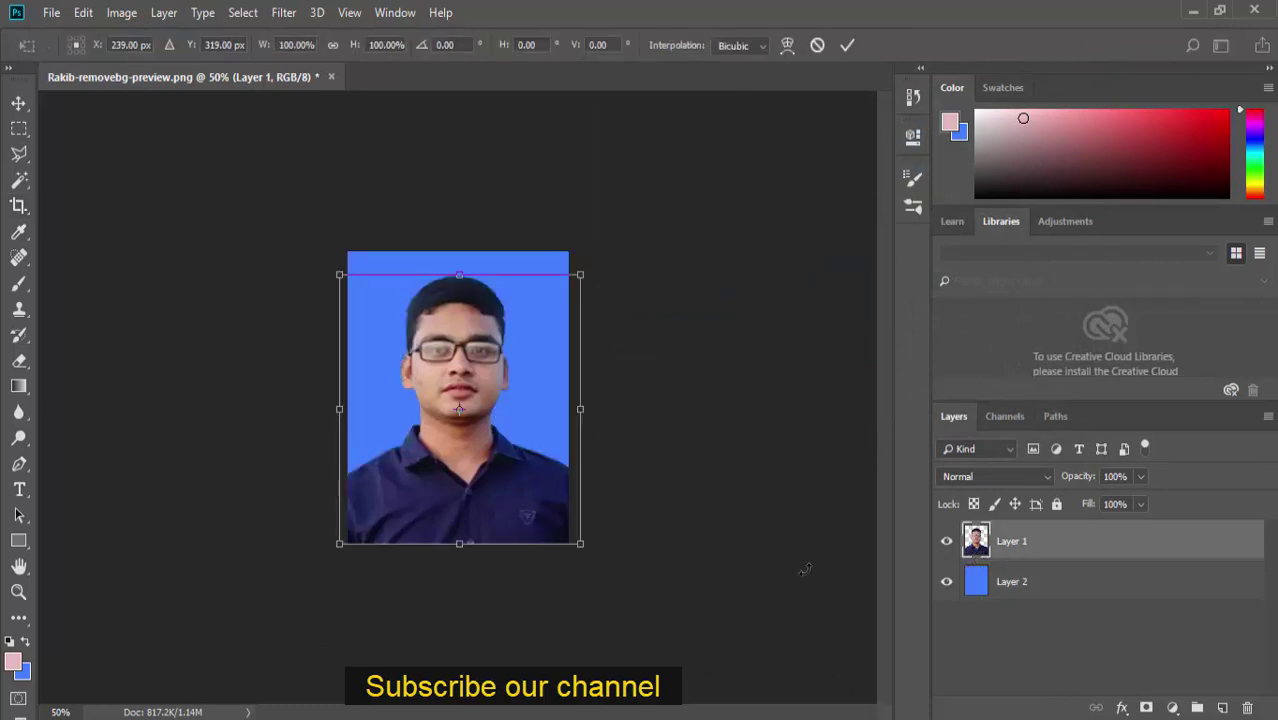
{"action": "left_click_drag", "start_coordinate": [802, 564], "coordinate": [807, 557]}
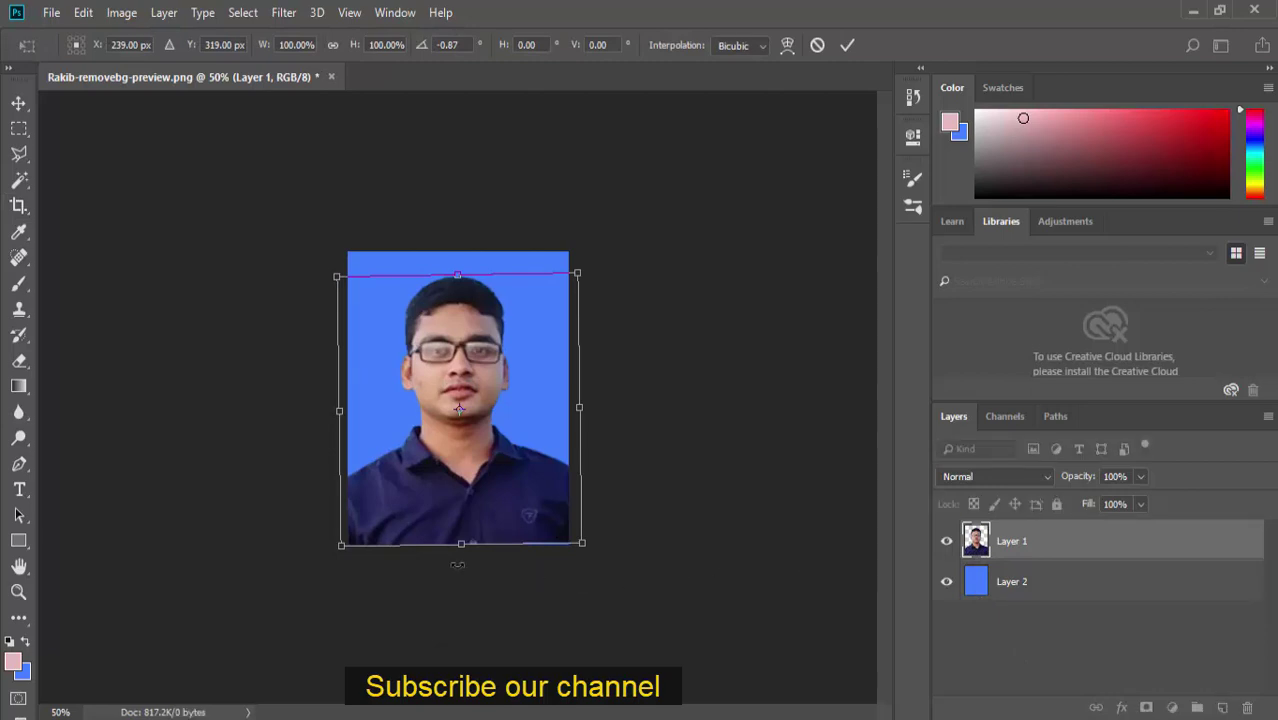
{"action": "left_click_drag", "start_coordinate": [455, 543], "coordinate": [461, 553]}
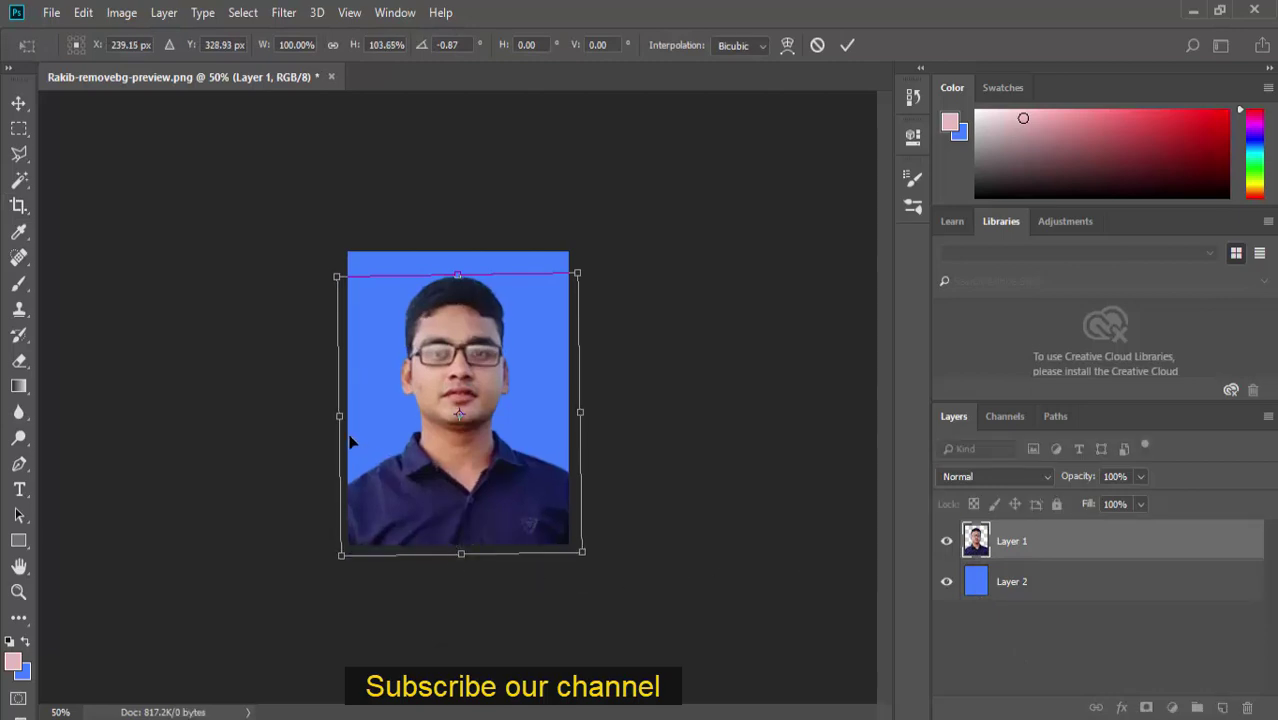
{"action": "left_click_drag", "start_coordinate": [333, 423], "coordinate": [326, 423]}
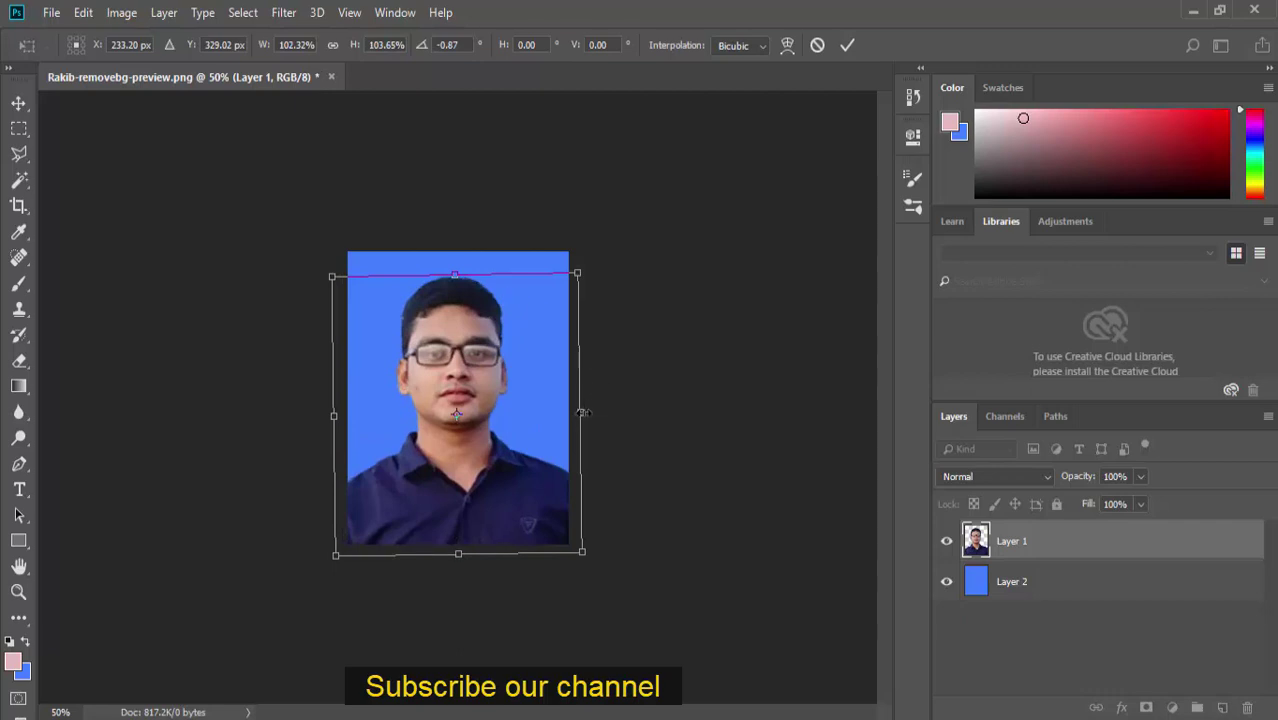
{"action": "left_click", "coordinate": [846, 44]}
{"action": "key", "text": "c"}
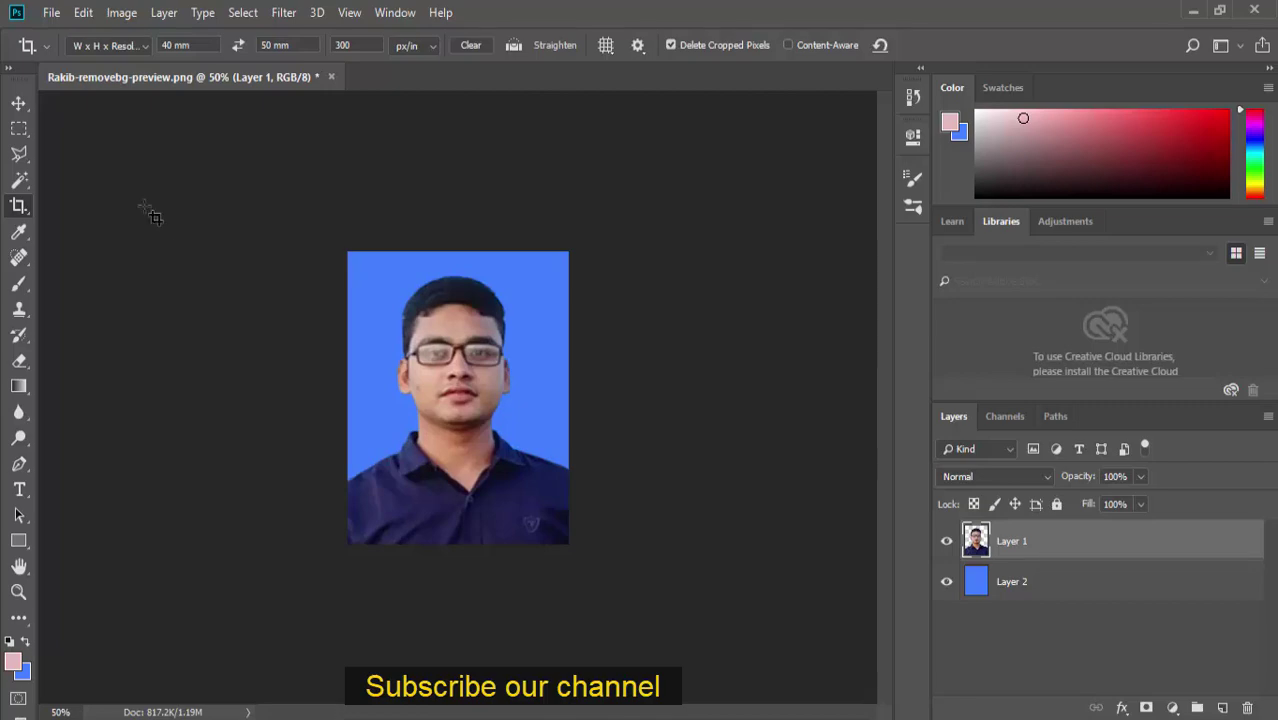
Paste the kisspng suit-coat-necktie image into the portrait as a new layer
{"action": "left_click", "coordinate": [51, 12]}
{"action": "left_click", "coordinate": [60, 47]}
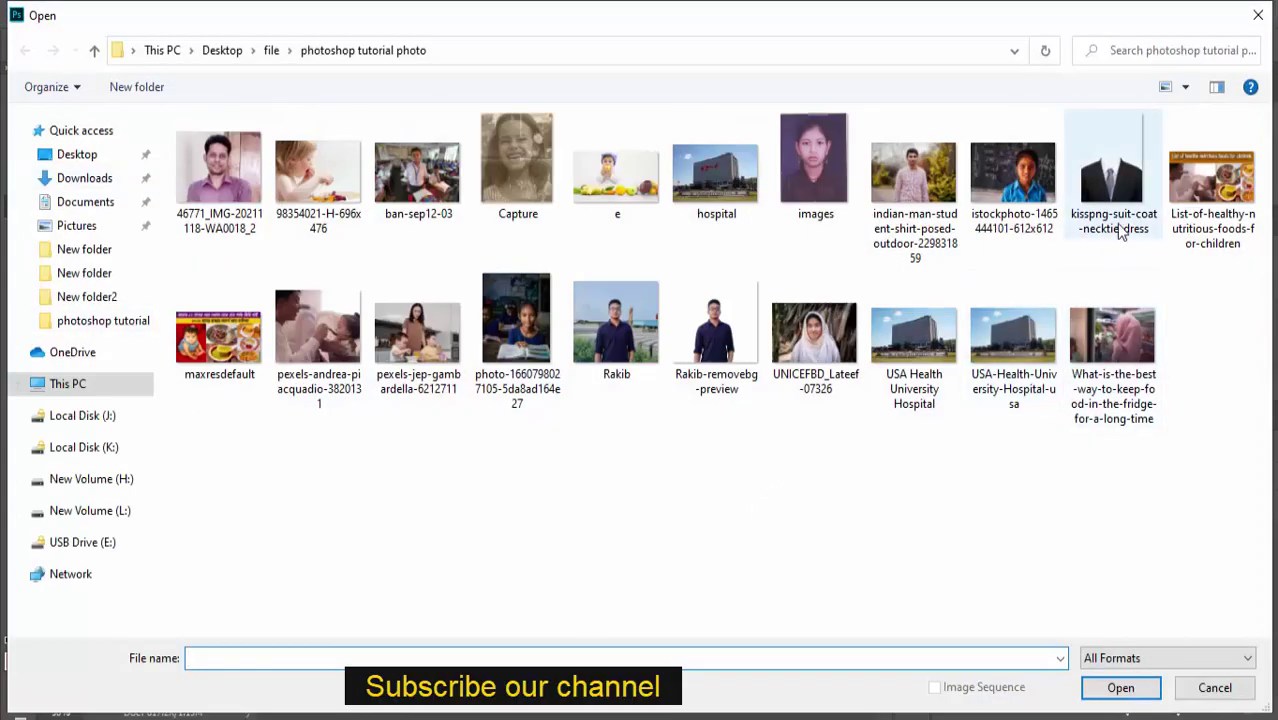
{"action": "double_click", "coordinate": [1112, 220]}
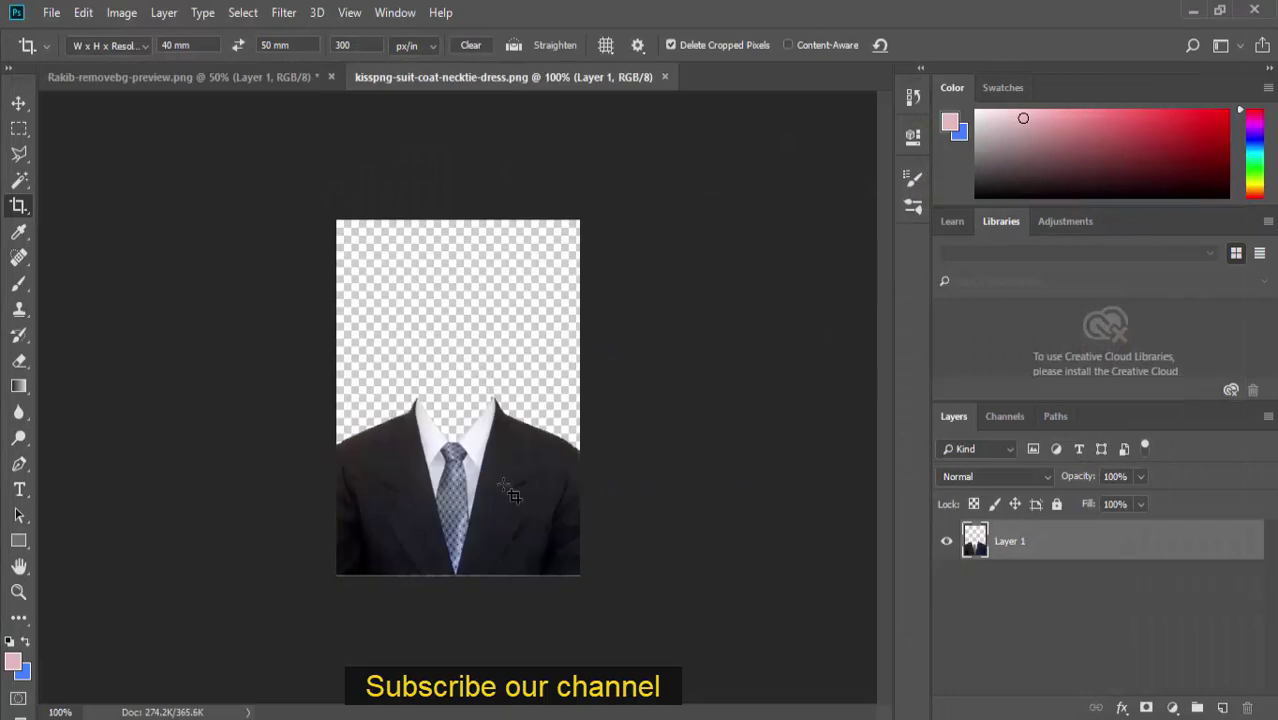
{"action": "key", "text": "ctrl+a"}
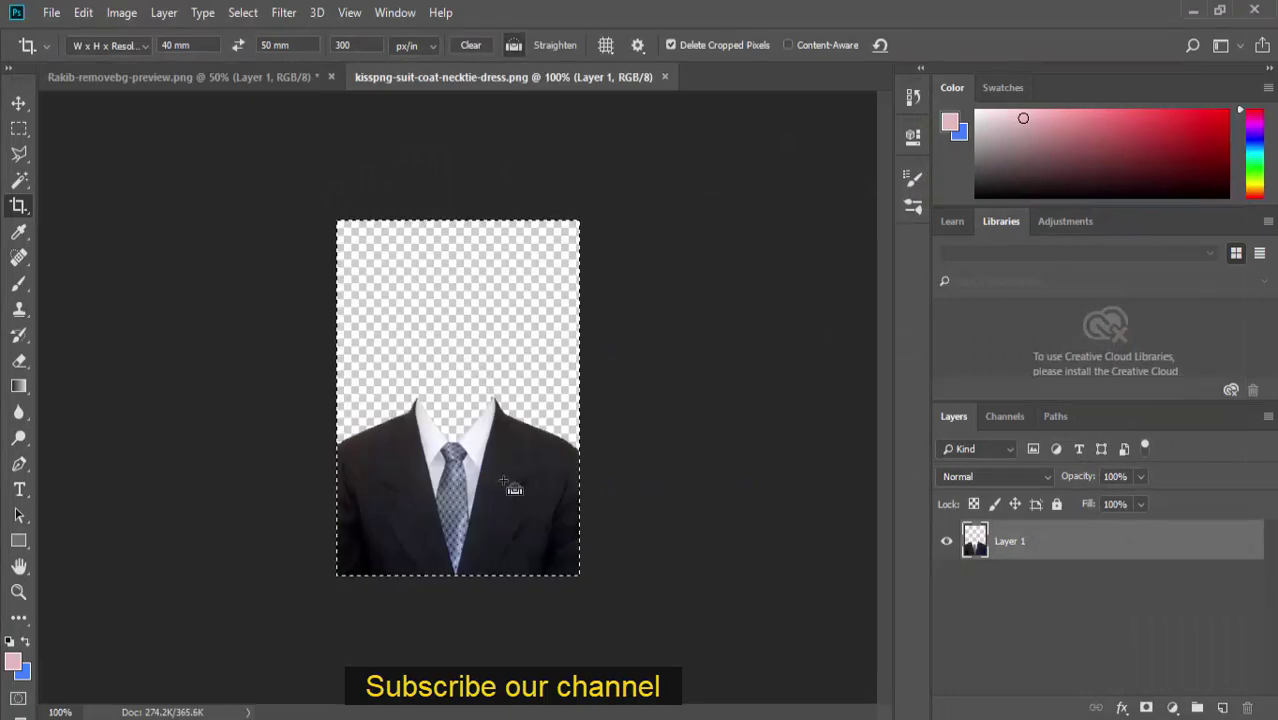
{"action": "left_click", "coordinate": [267, 84]}
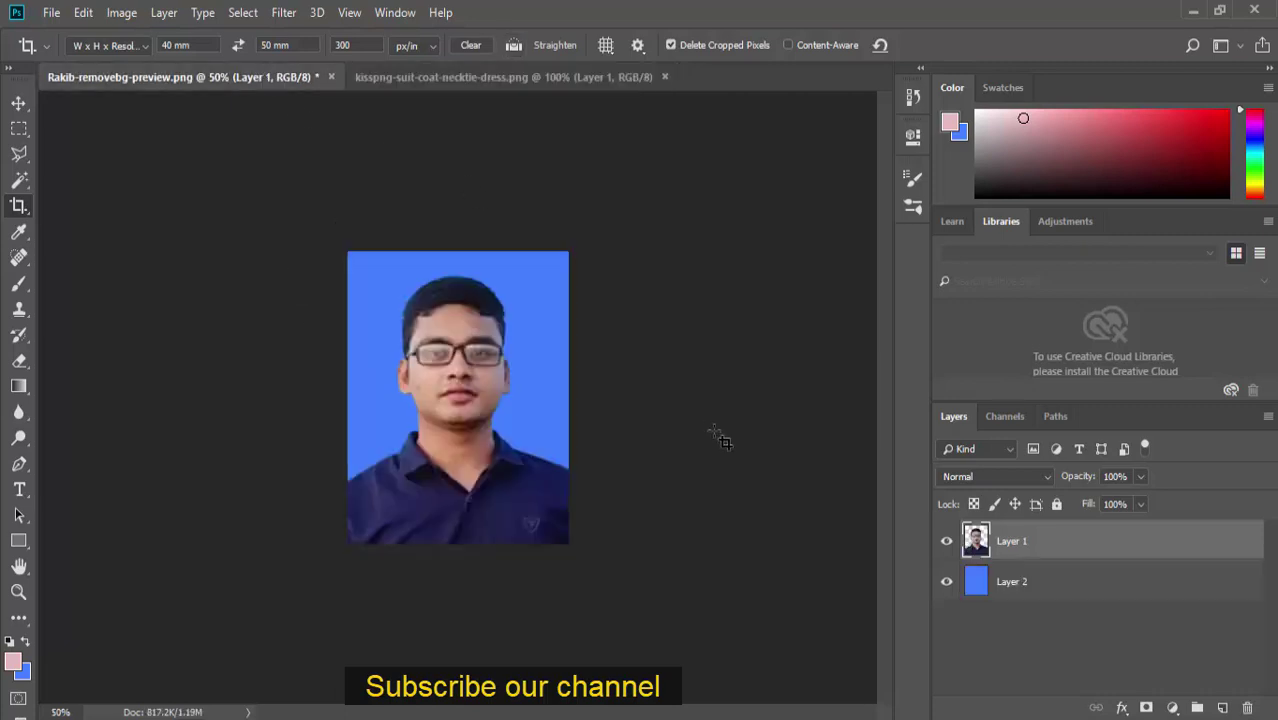
{"action": "key", "text": "ctrl+v"}
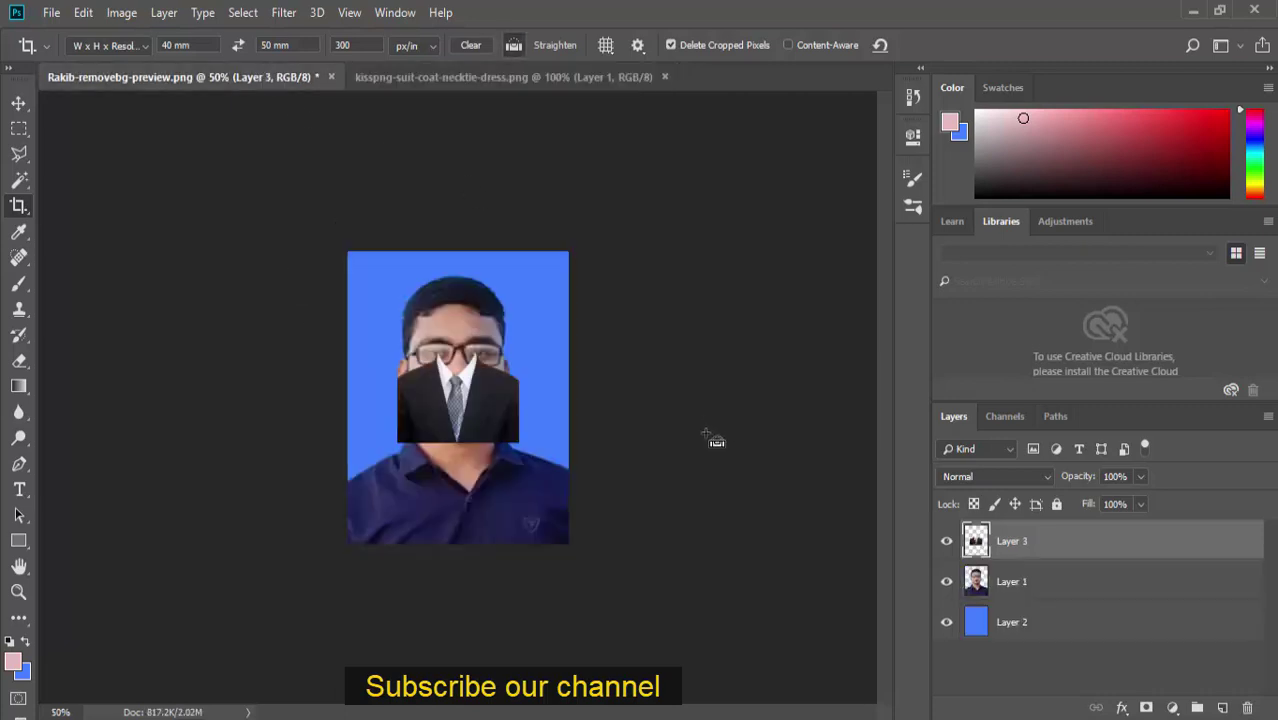
Move the suit down onto the shoulders under the chin and widen it
{"action": "key", "text": "ctrl+t"}
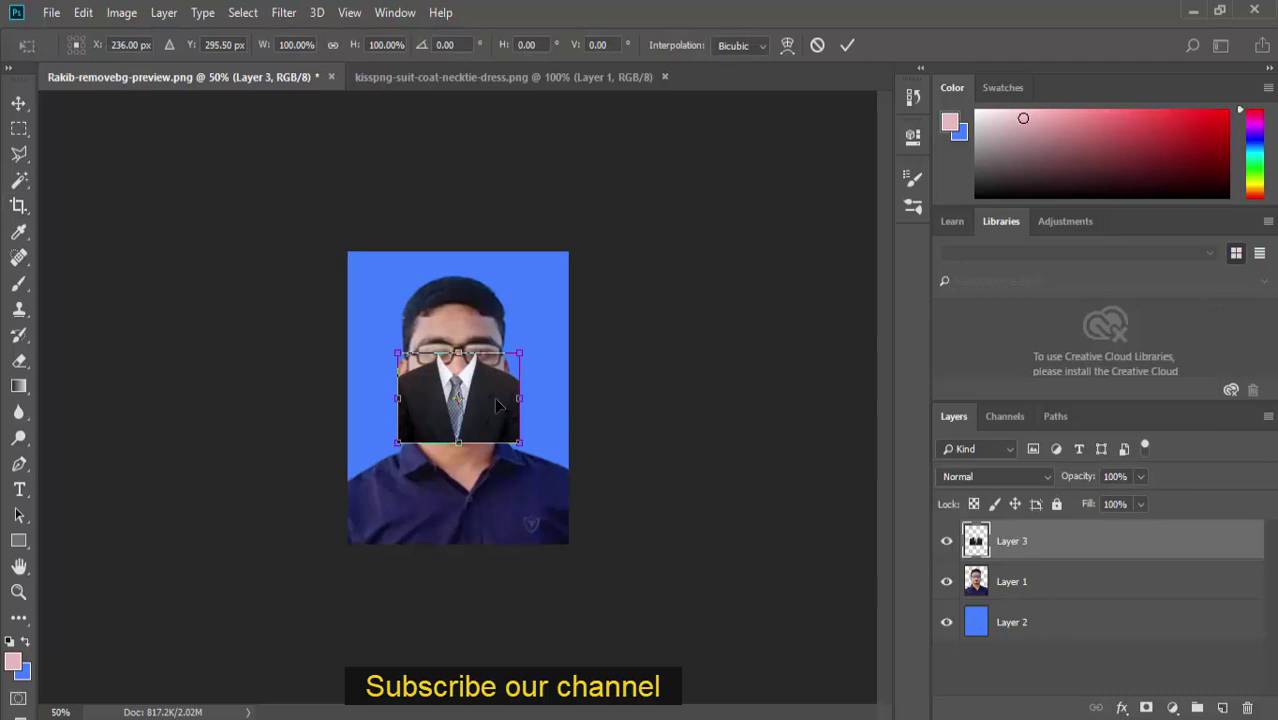
{"action": "left_click_drag", "start_coordinate": [497, 405], "coordinate": [491, 486]}
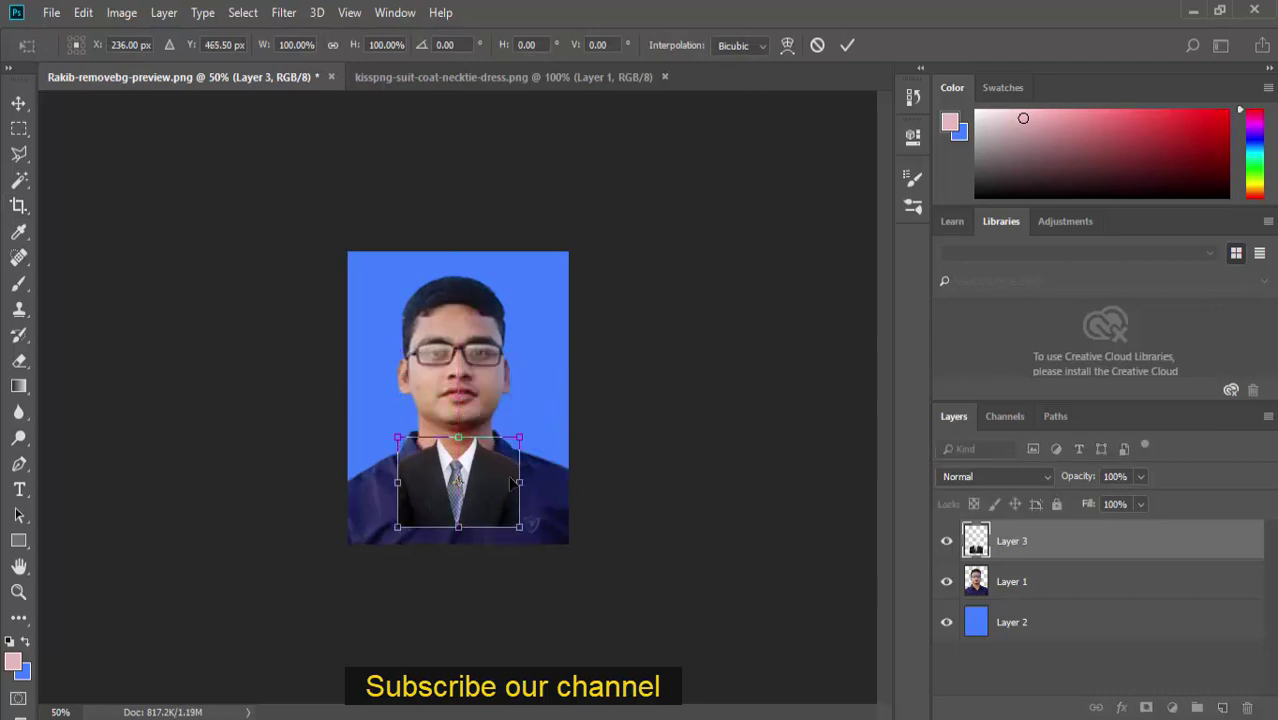
{"action": "key", "text": "ctrl+plus"}
{"action": "key", "text": "ctrl+plus"}
{"action": "key", "text": "ctrl+plus"}
{"action": "left_click_drag", "start_coordinate": [410, 604], "coordinate": [333, 572]}
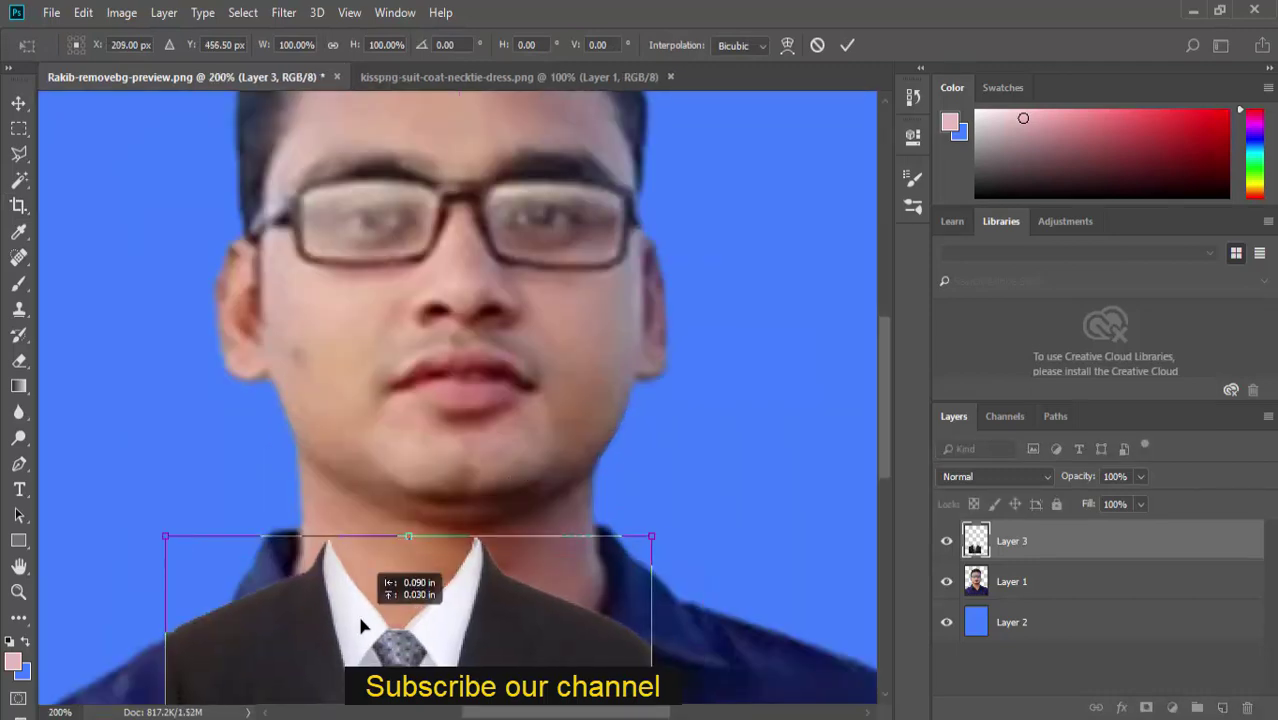
{"action": "left_click_drag", "start_coordinate": [628, 690], "coordinate": [833, 690]}
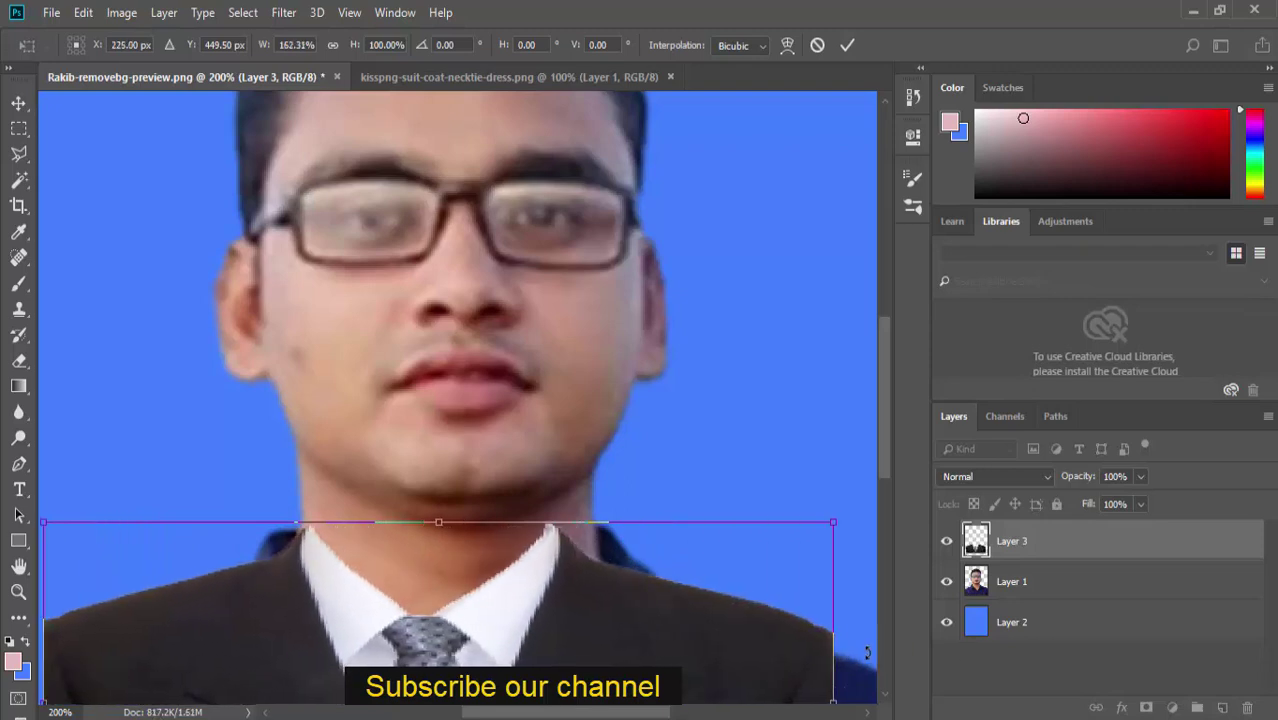
{"action": "left_click_drag", "start_coordinate": [833, 690], "coordinate": [818, 692]}
Stretch the suit leftward and downward past the bottom edge, about 212.31% × 194.54%
{"action": "key", "text": "ctrl+minus"}
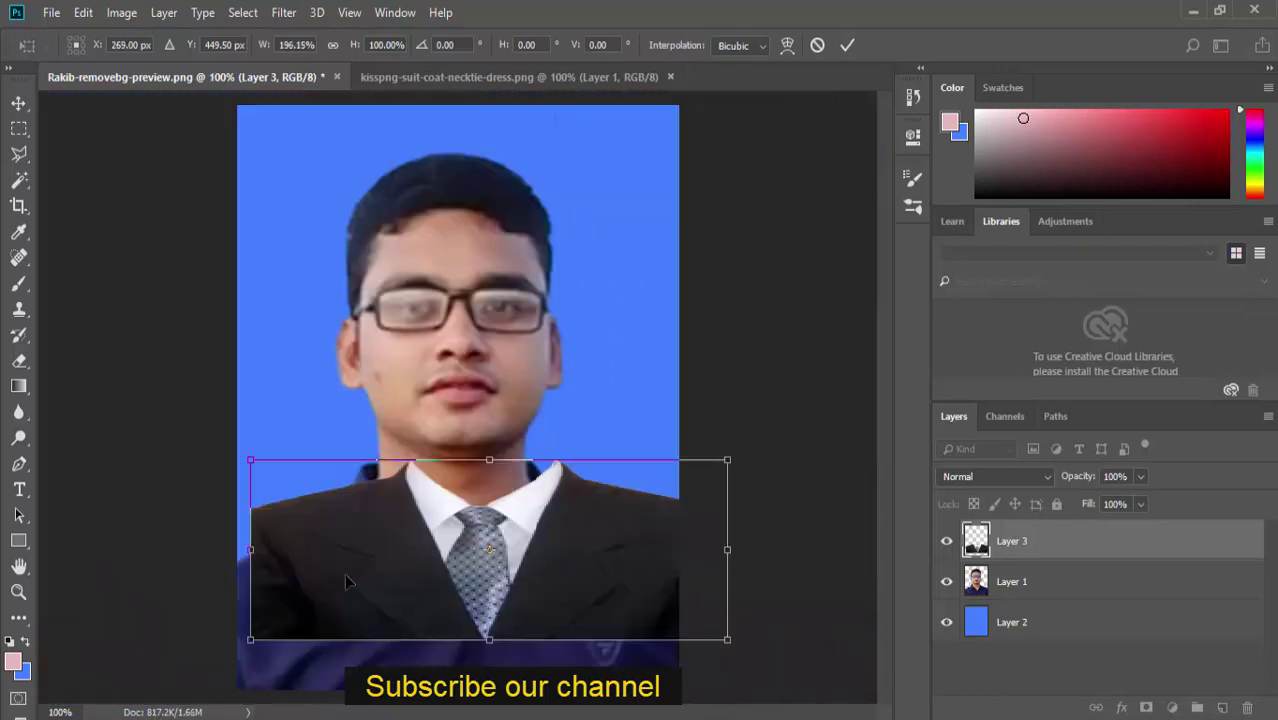
{"action": "left_click_drag", "start_coordinate": [251, 551], "coordinate": [208, 551]}
{"action": "left_click_drag", "start_coordinate": [446, 567], "coordinate": [432, 569]}
{"action": "left_click_drag", "start_coordinate": [458, 641], "coordinate": [458, 719]}
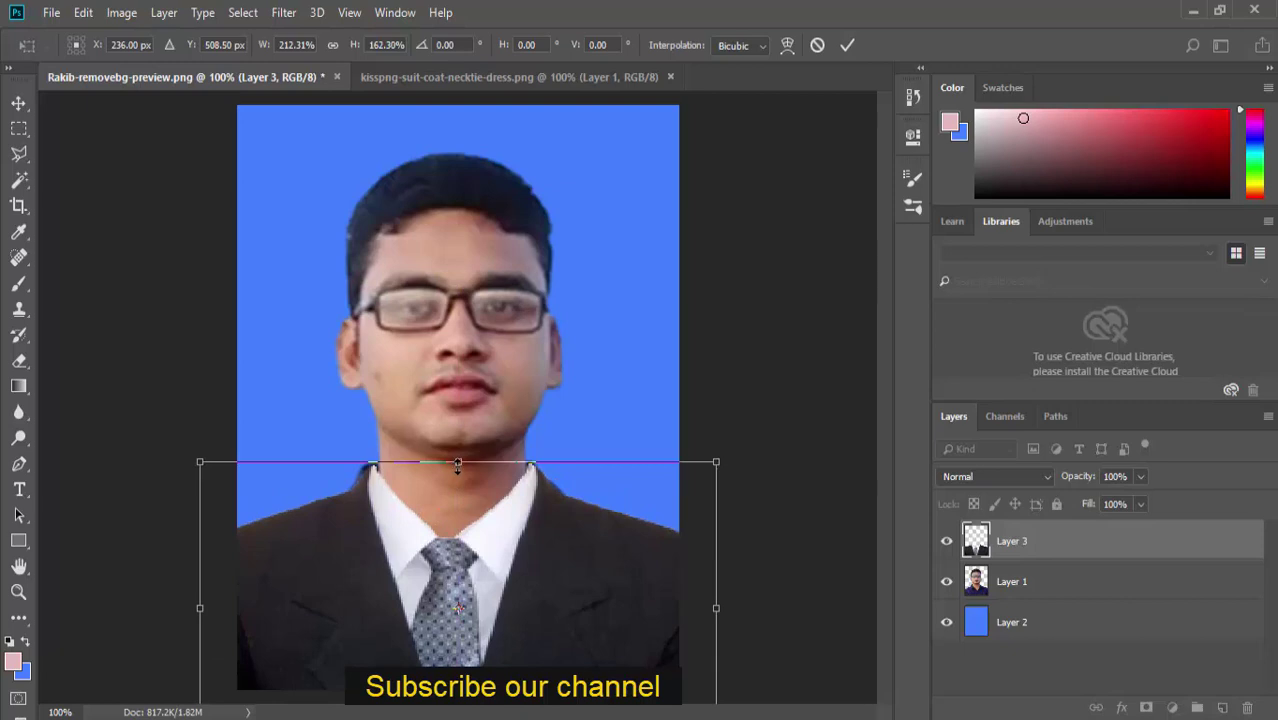
{"action": "left_click_drag", "start_coordinate": [457, 464], "coordinate": [457, 458]}
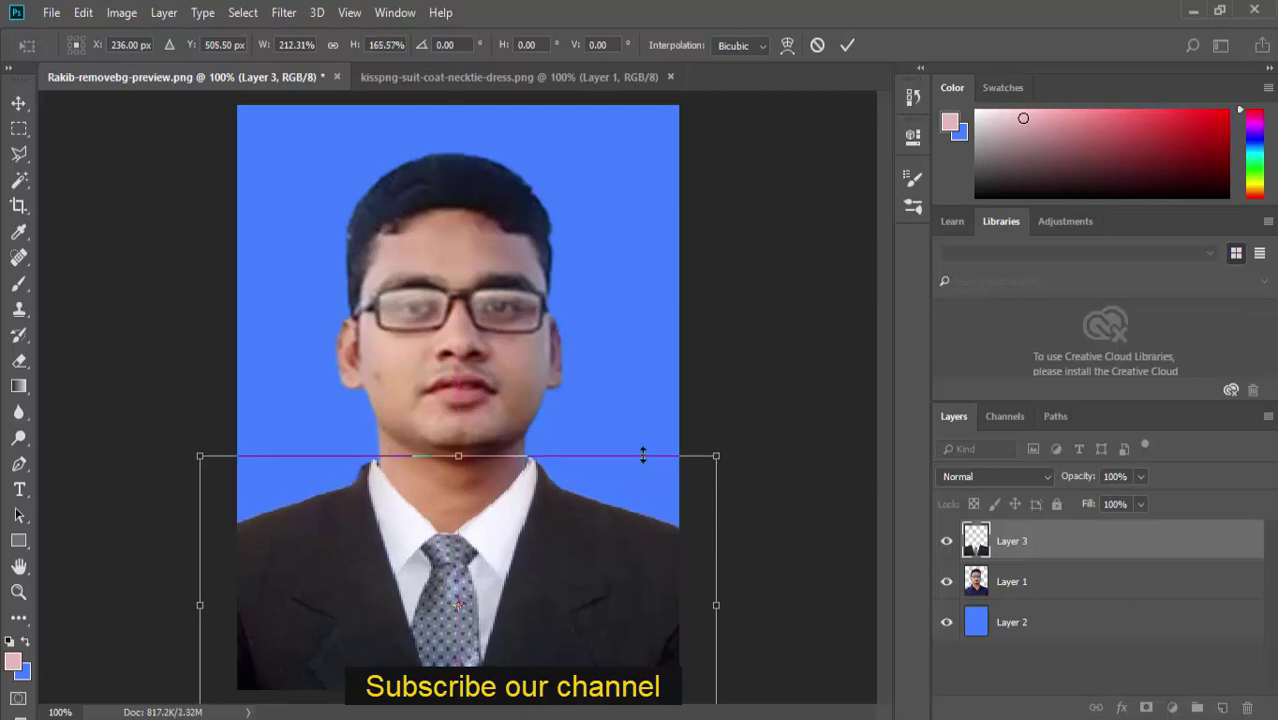
{"action": "key", "text": "ctrl+minus"}
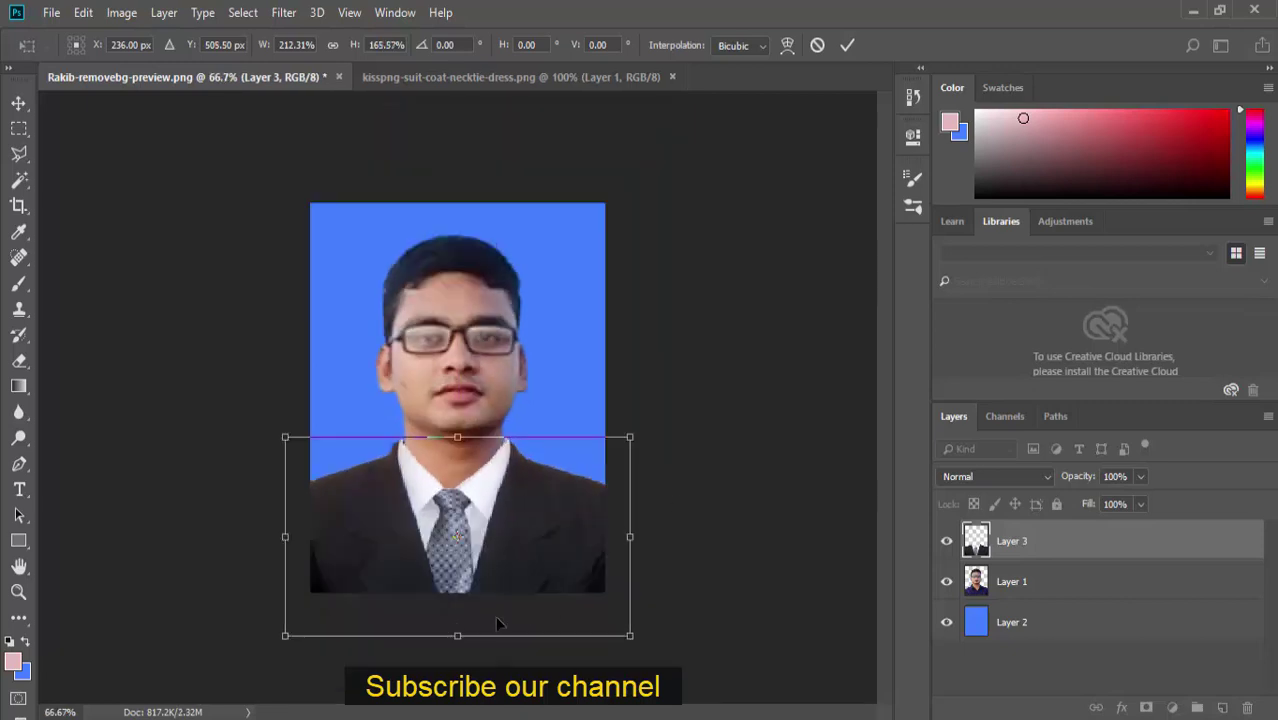
{"action": "left_click_drag", "start_coordinate": [455, 636], "coordinate": [455, 671]}
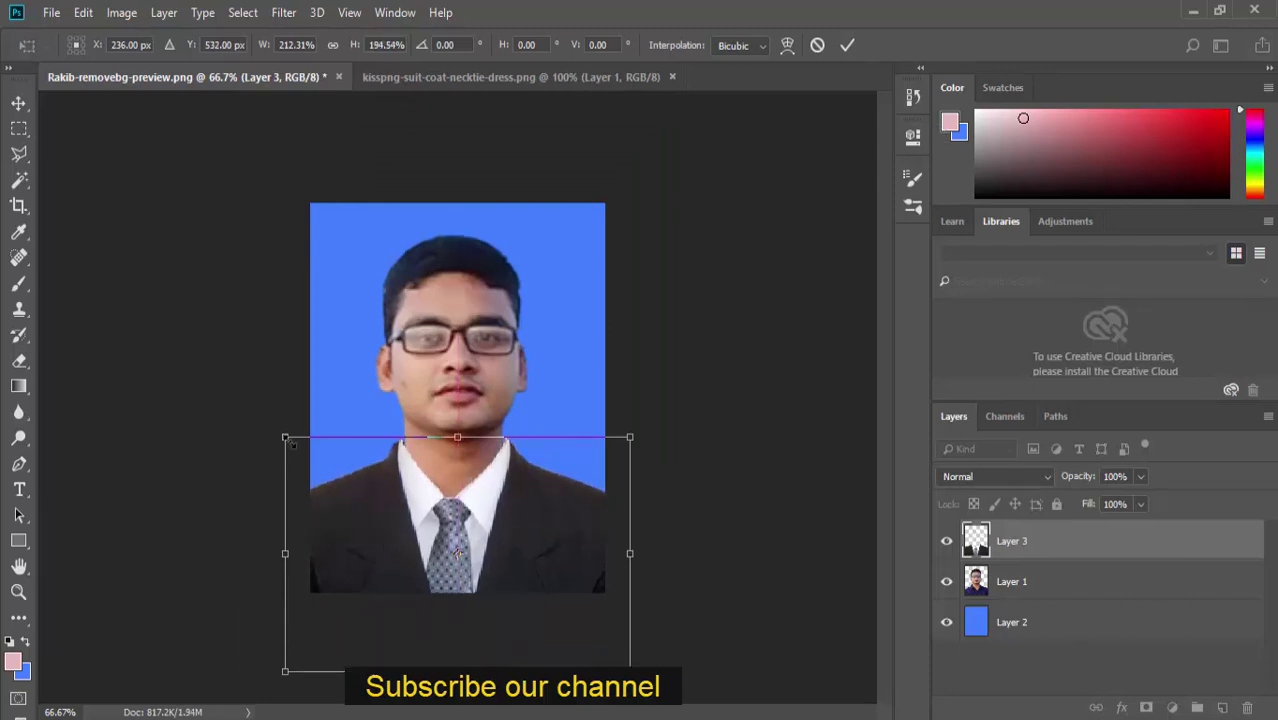
Nudge the suit slightly left and commit its size and position
{"action": "left_click_drag", "start_coordinate": [285, 553], "coordinate": [290, 553]}
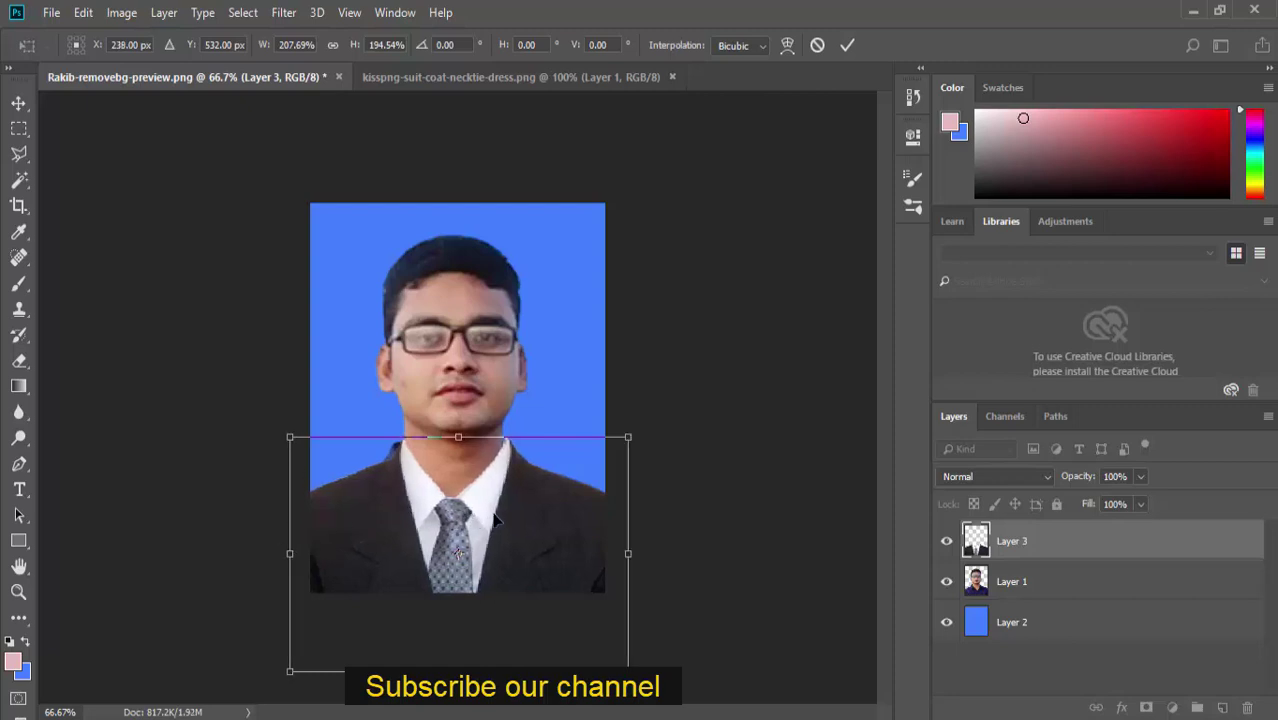
{"action": "key", "text": "Left"}
{"action": "key", "text": "Left"}
{"action": "left_click", "coordinate": [847, 45]}
{"action": "key", "text": "c"}
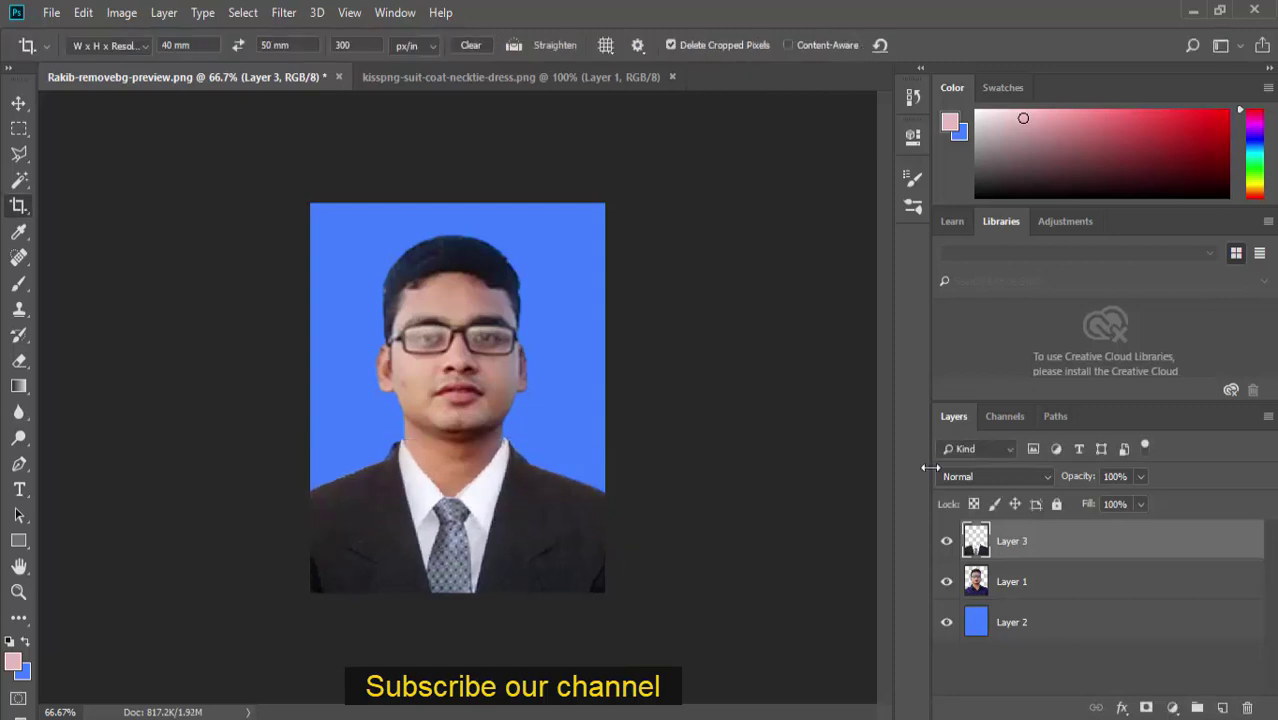
Pick a smaller Eraser on Layer 1, then reselect the suit layer and zoom in on the collar
{"action": "left_click", "coordinate": [978, 585]}
{"action": "left_click", "coordinate": [19, 361]}
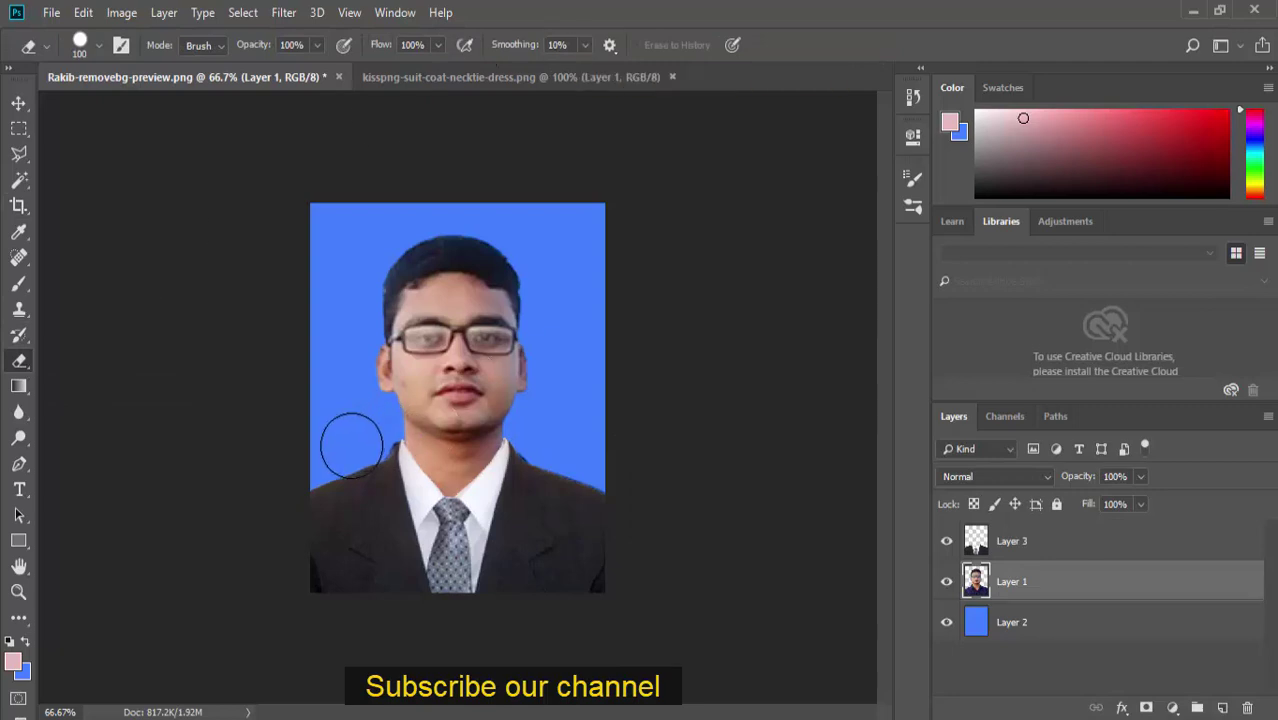
{"action": "key", "text": "bracketleft"}
{"action": "key", "text": "bracketleft"}
{"action": "key", "text": "bracketleft"}
{"action": "key", "text": "bracketleft"}
{"action": "key", "text": "bracketleft"}
{"action": "key", "text": "bracketleft"}
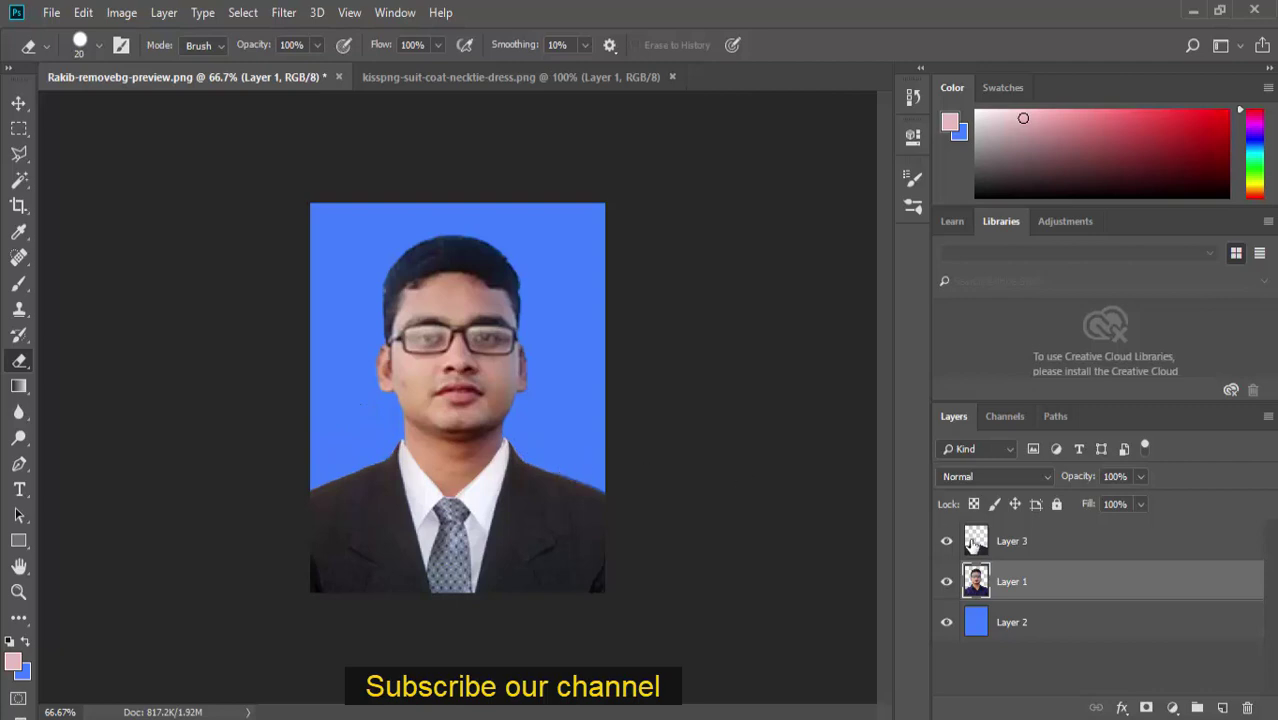
{"action": "left_click", "coordinate": [972, 543]}
{"action": "key", "text": "ctrl+plus"}
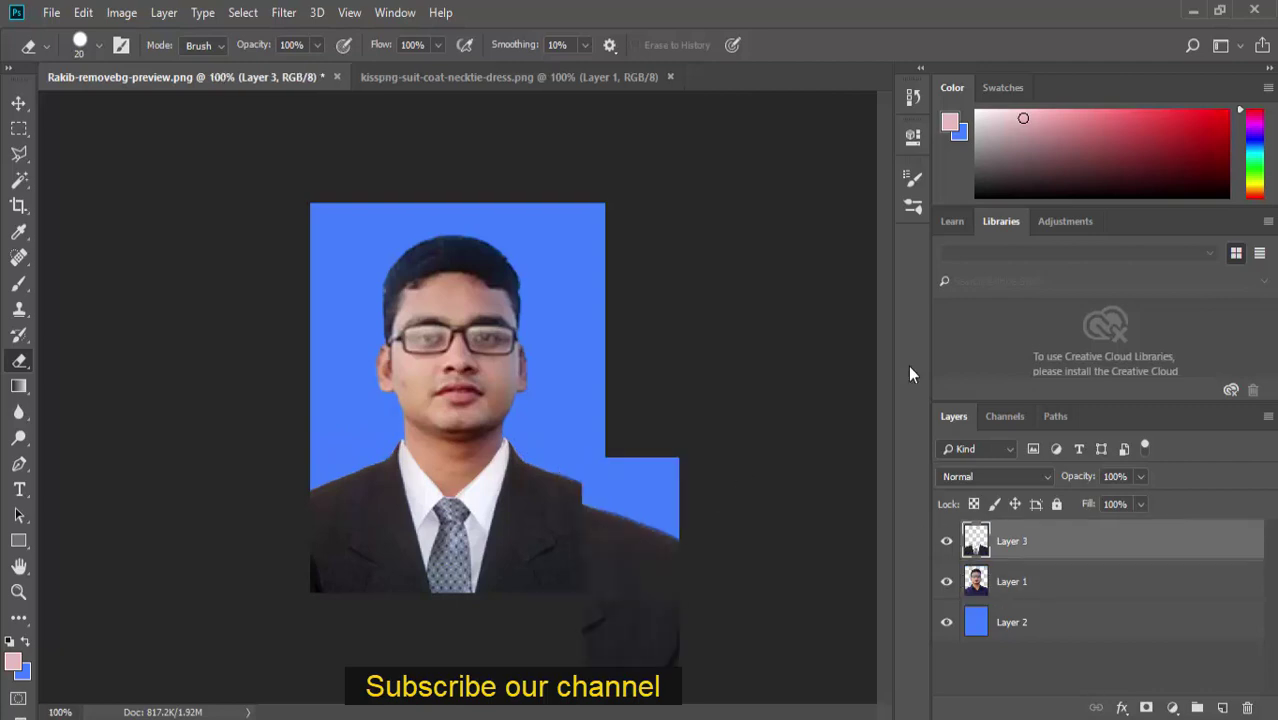
{"action": "key", "text": "ctrl+plus"}
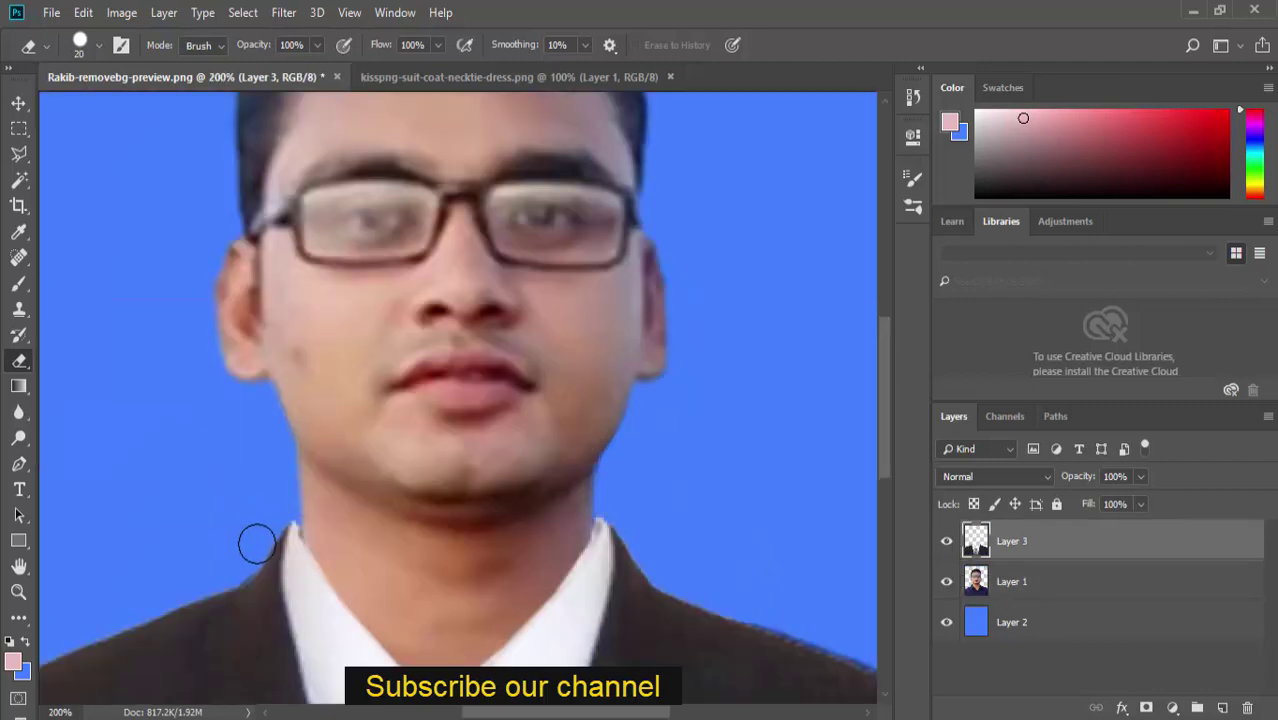
{"action": "left_click", "coordinate": [19, 153]}
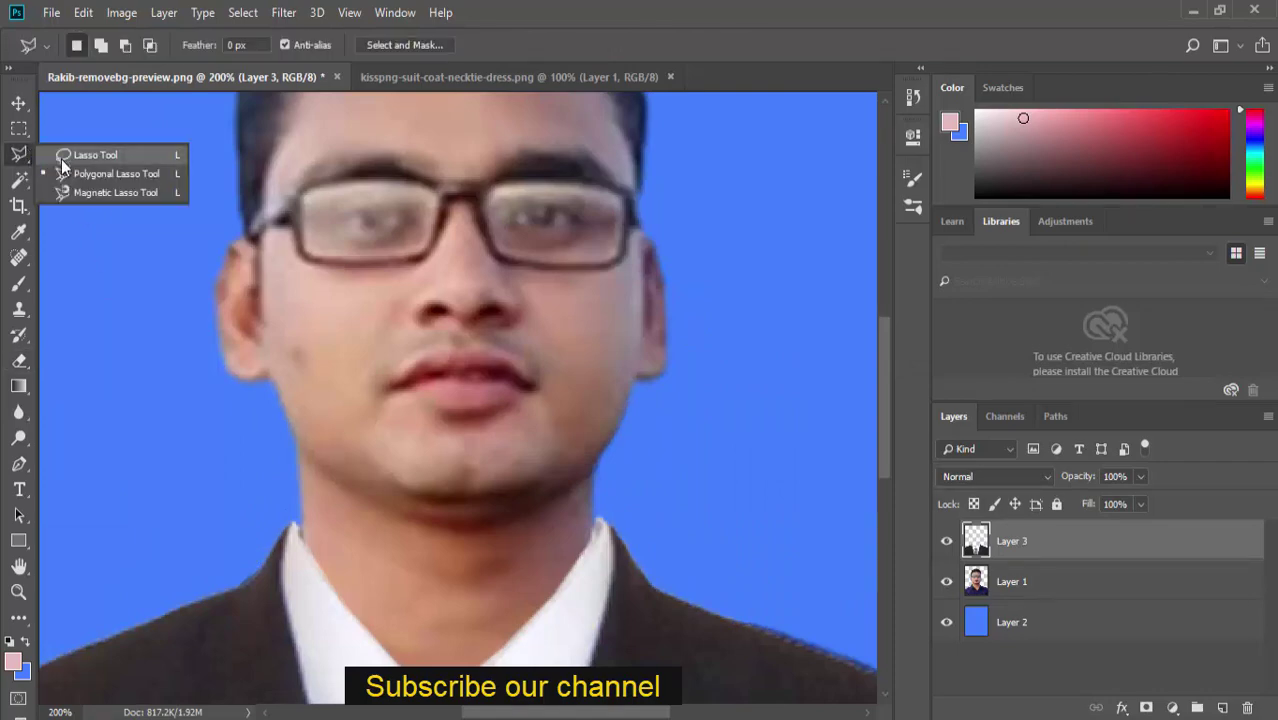
Try polygonal and rectangular selections around the left collar and shoulder, then deselect
{"action": "left_click", "coordinate": [67, 170]}
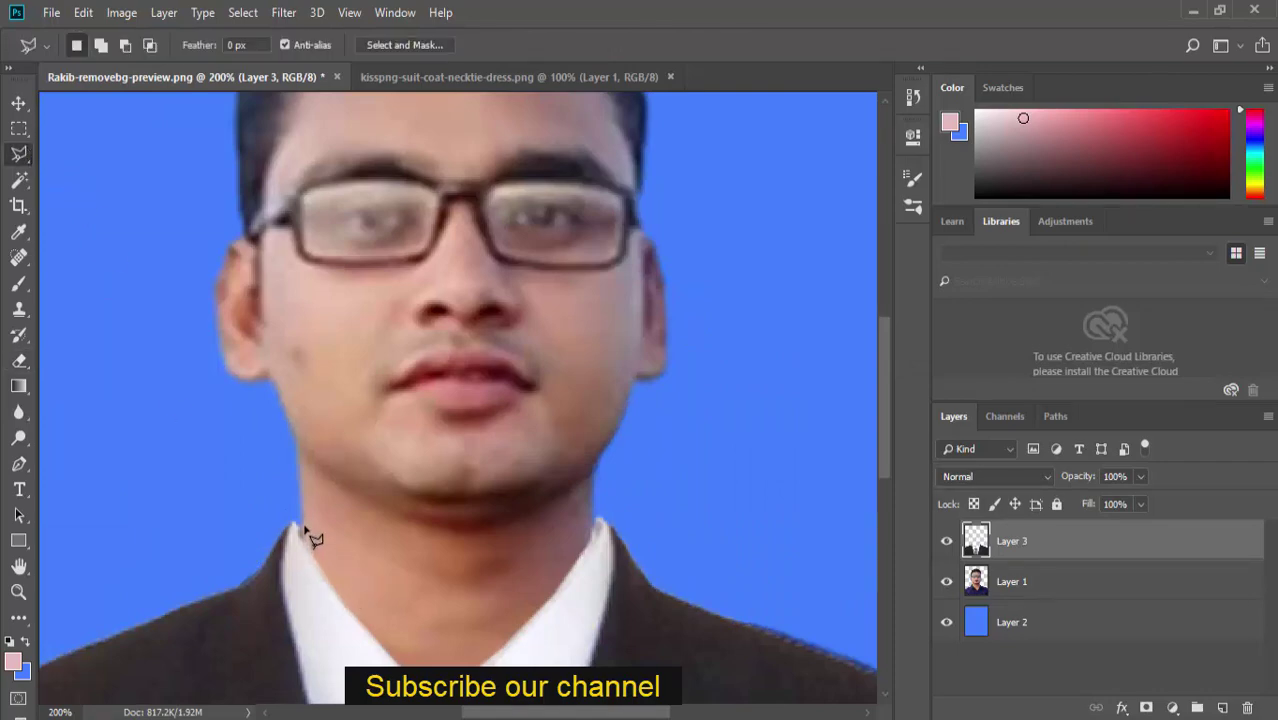
{"action": "left_click", "coordinate": [244, 584]}
{"action": "left_click", "coordinate": [295, 526]}
{"action": "left_click", "coordinate": [292, 512]}
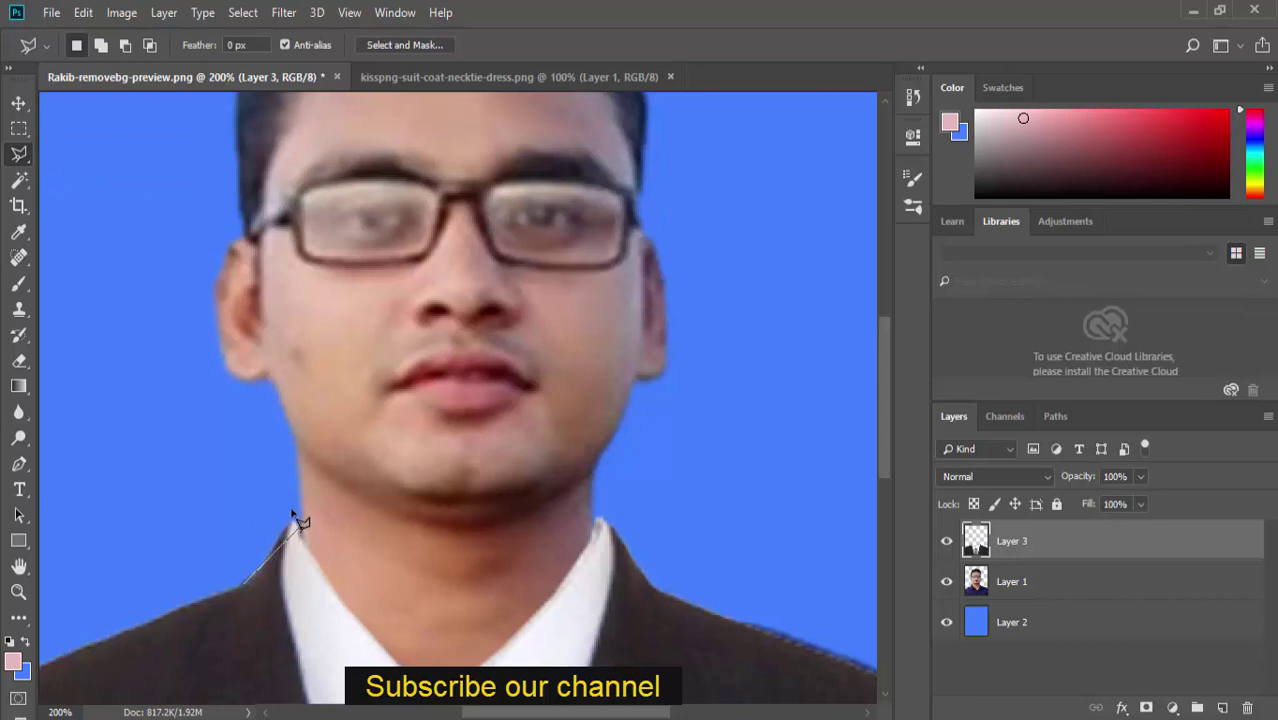
{"action": "left_click", "coordinate": [245, 583]}
{"action": "key", "text": "ctrl+d"}
{"action": "left_click_drag", "start_coordinate": [597, 520], "coordinate": [655, 582]}
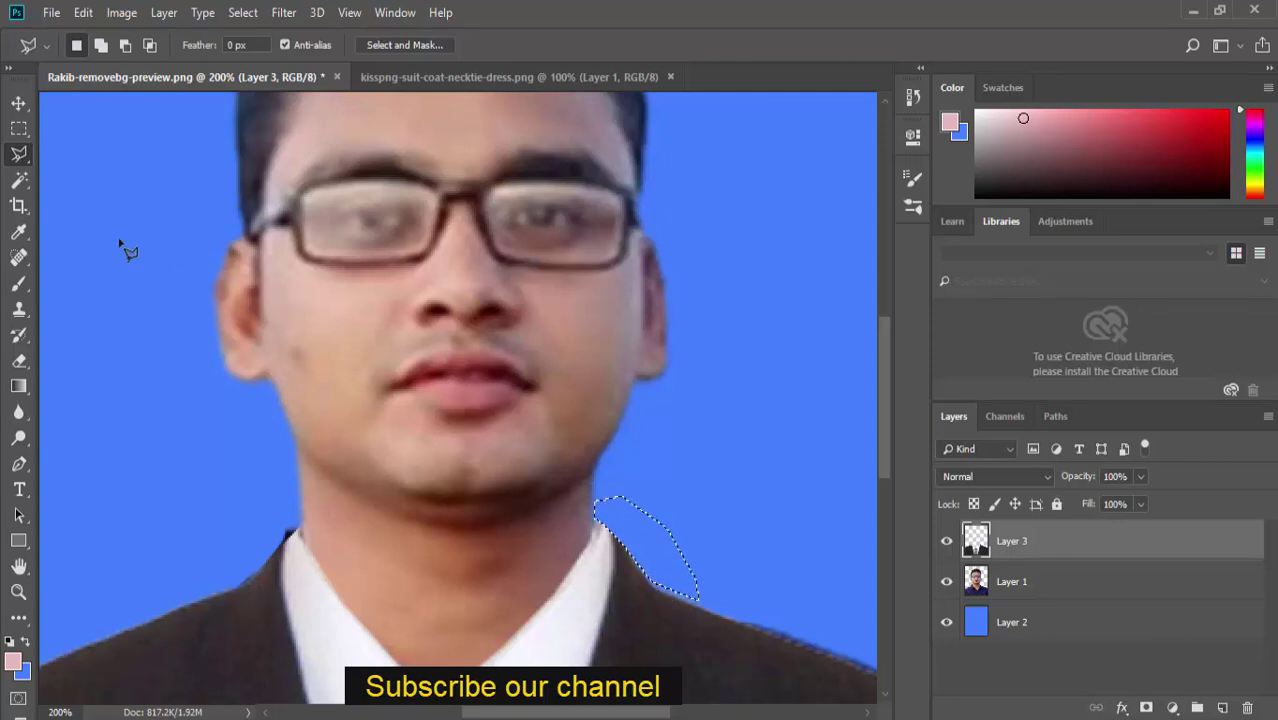
{"action": "key", "text": "m"}
{"action": "left_click", "coordinate": [117, 278]}
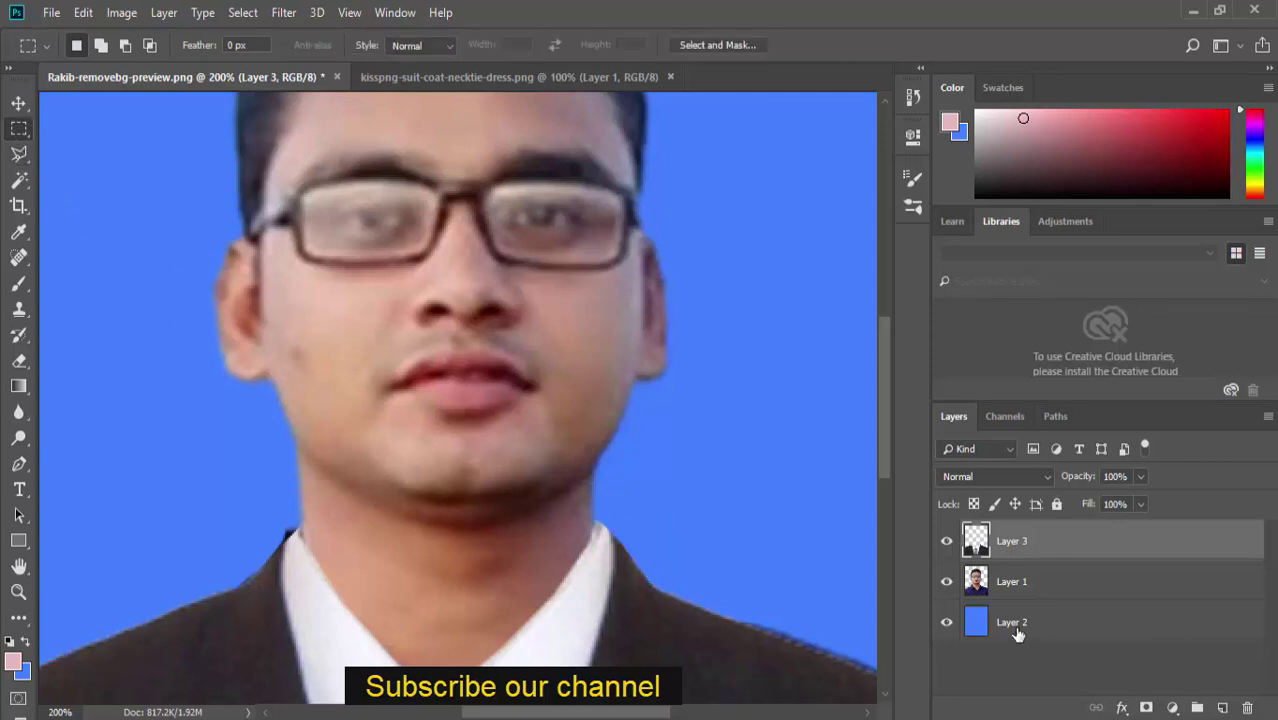
Erase the dark shirt edge beside the left collar on Layer 1 with a size-9 eraser
{"action": "key", "text": "alt+bracketleft"}
{"action": "key", "text": "e"}
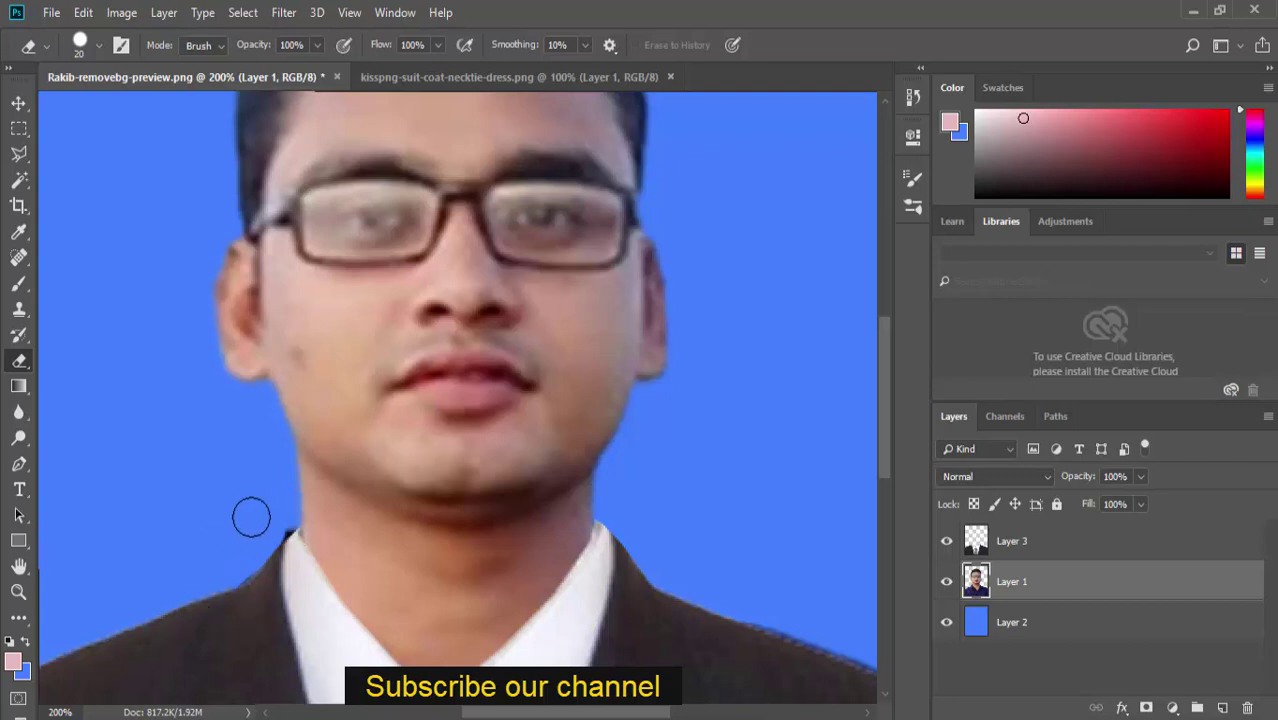
{"action": "key", "text": "bracketleft"}
{"action": "key", "text": "bracketleft"}
{"action": "left_click_drag", "start_coordinate": [287, 525], "coordinate": [276, 548]}
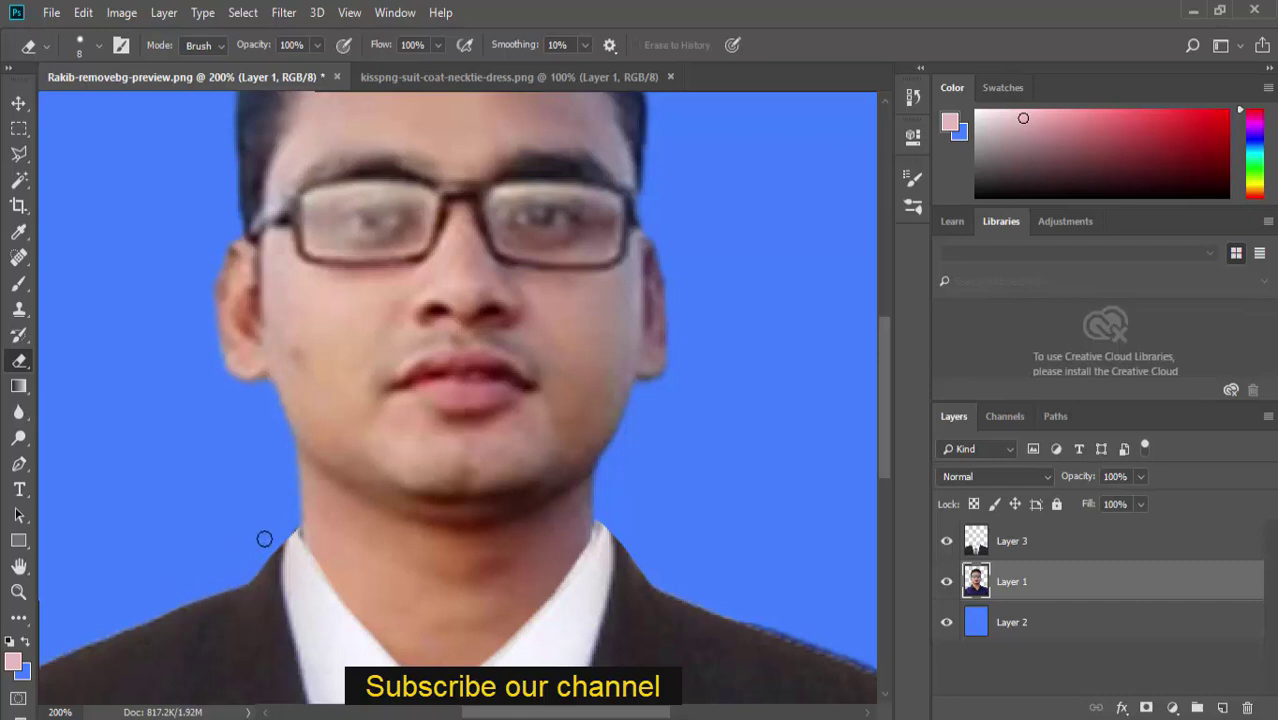
{"action": "key", "text": "ctrl+0"}
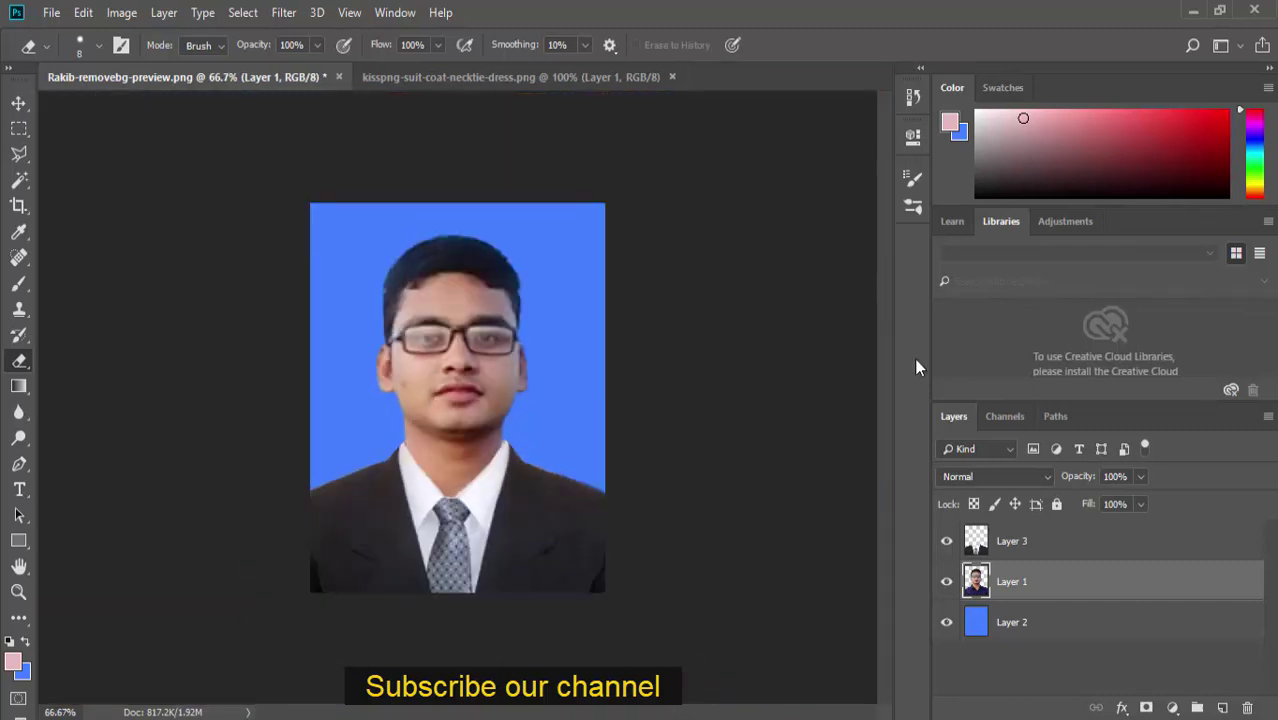
{"action": "left_click", "coordinate": [18, 153]}
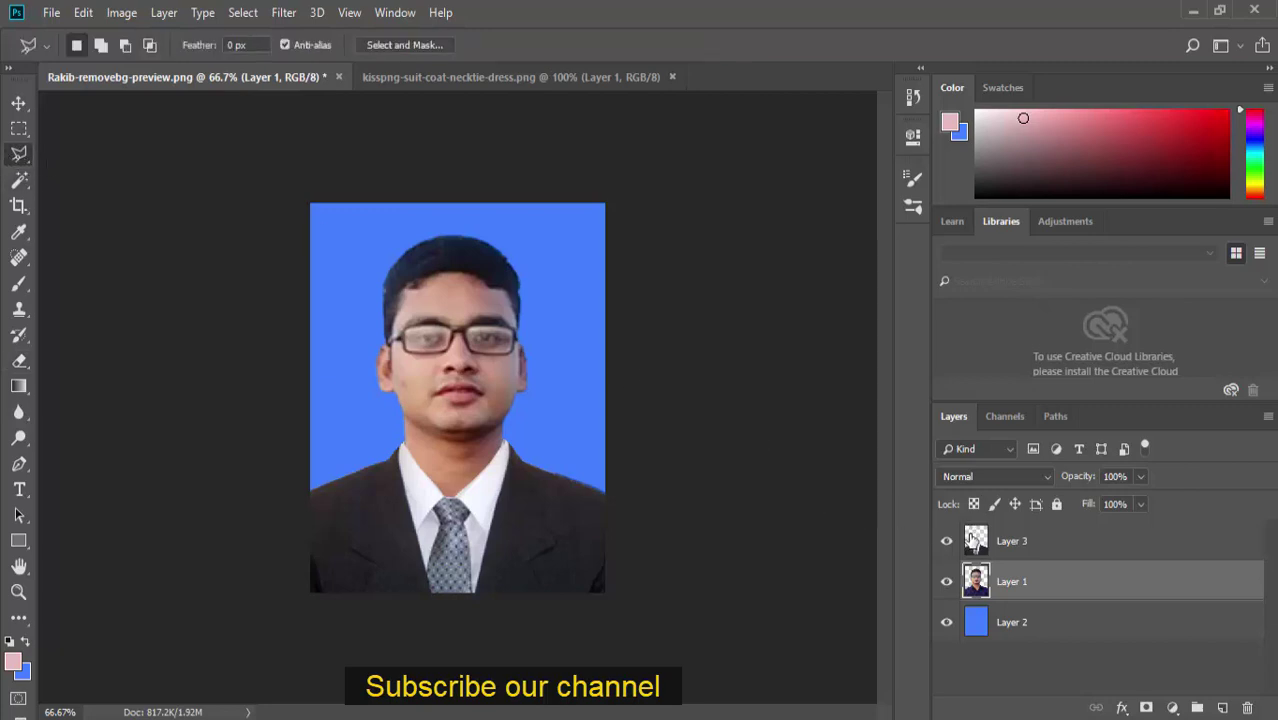
Outline the left shoulder gap on the suit layer with the Polygonal Lasso
{"action": "left_click", "coordinate": [970, 545]}
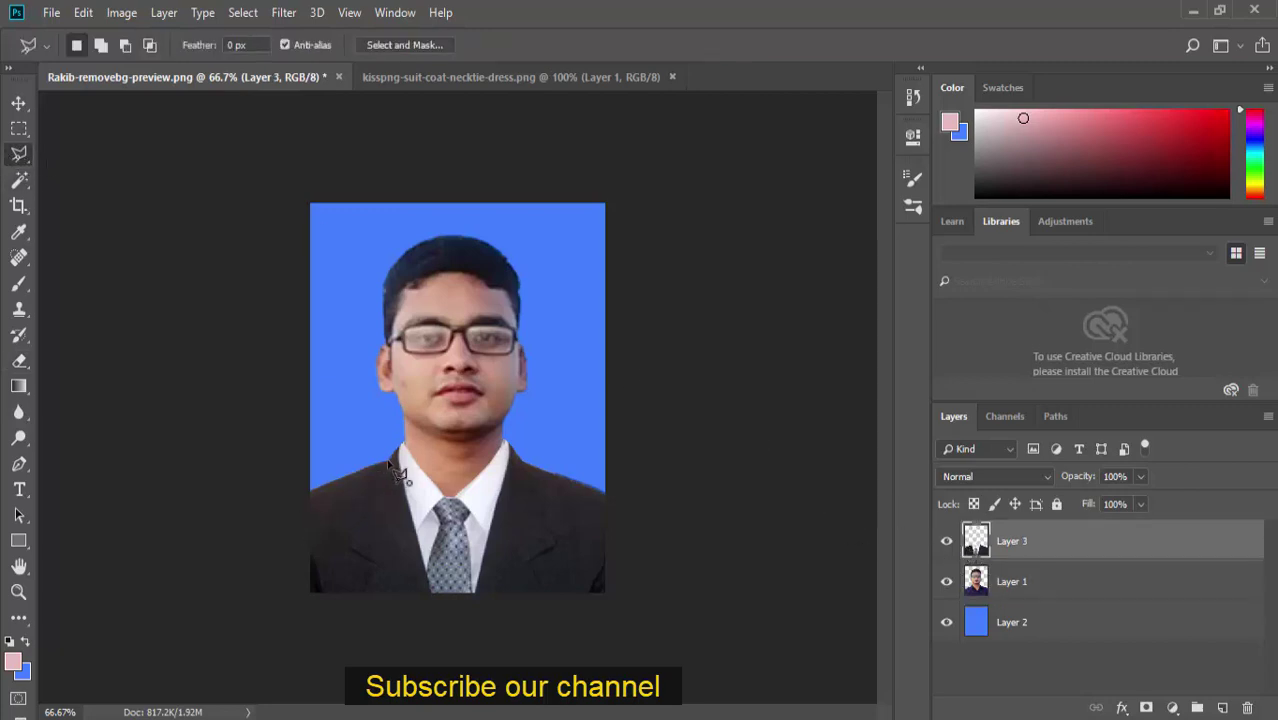
{"action": "left_click", "coordinate": [386, 462]}
{"action": "key", "text": "ctrl+plus"}
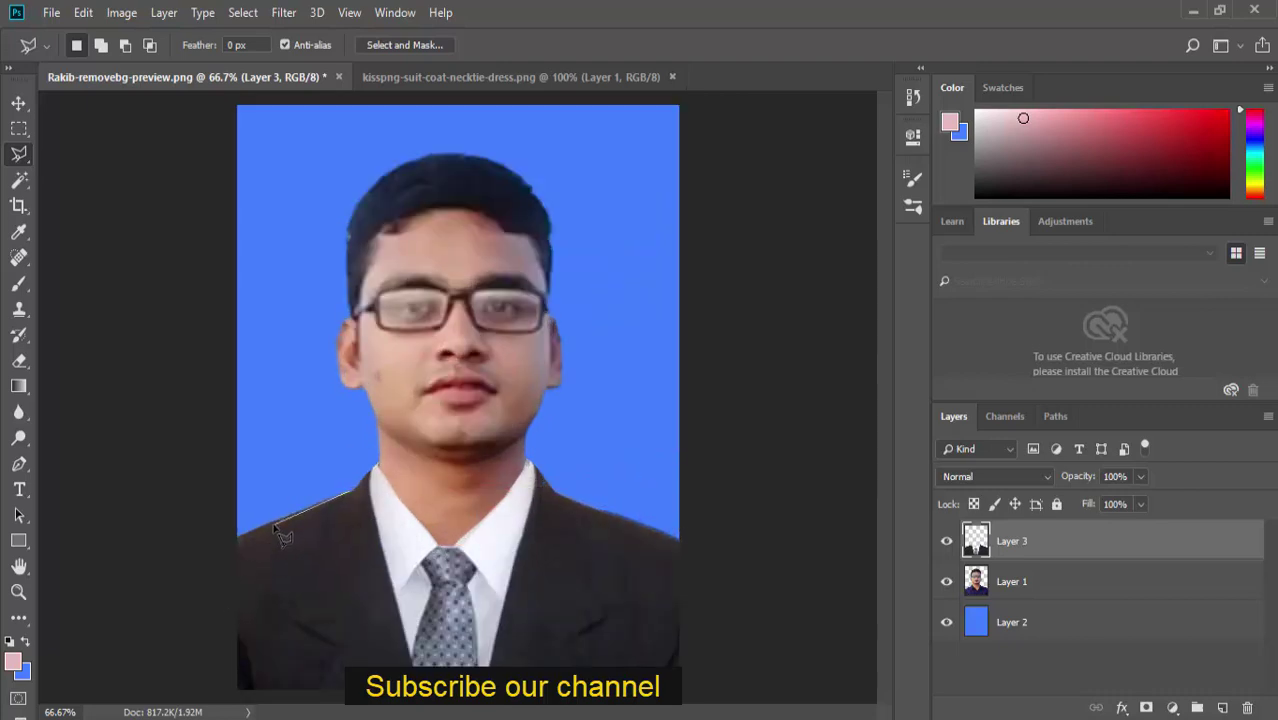
{"action": "left_click", "coordinate": [228, 557]}
{"action": "left_click", "coordinate": [234, 506]}
{"action": "left_click", "coordinate": [351, 495]}
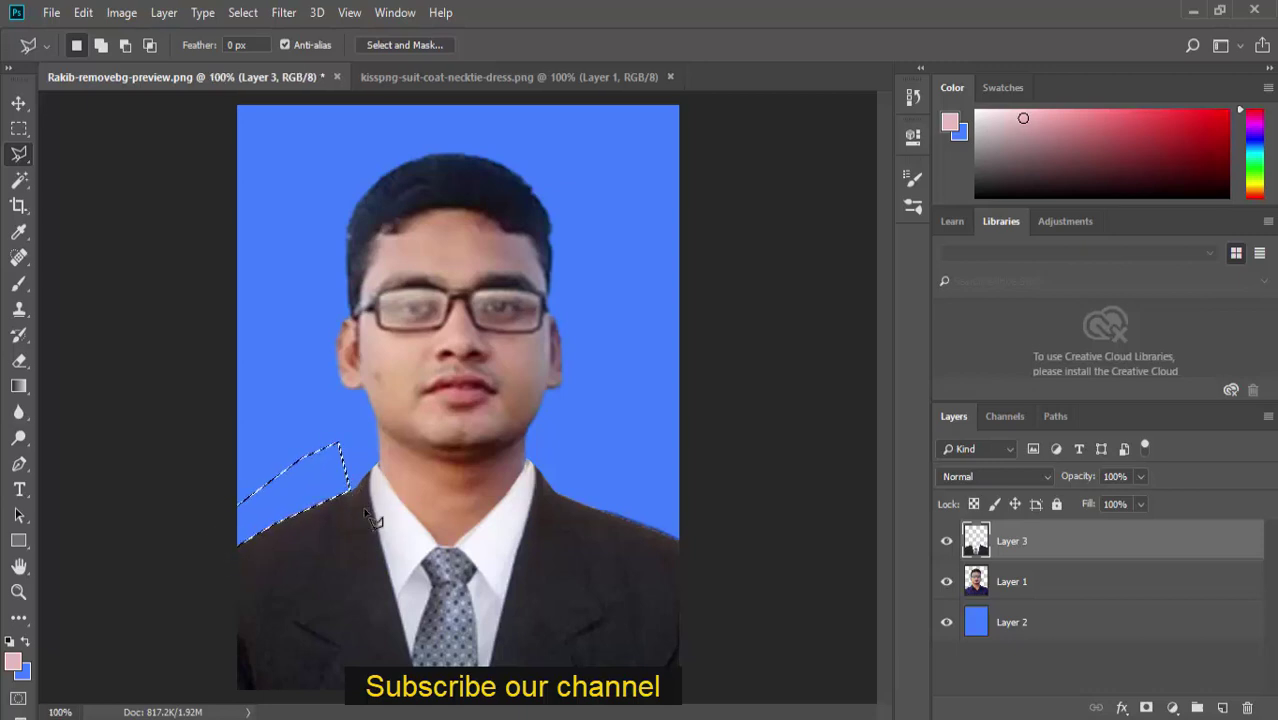
Outline the gap around the right shoulder edge with the Polygonal Lasso
{"action": "left_click", "coordinate": [556, 488]}
{"action": "left_click", "coordinate": [588, 510]}
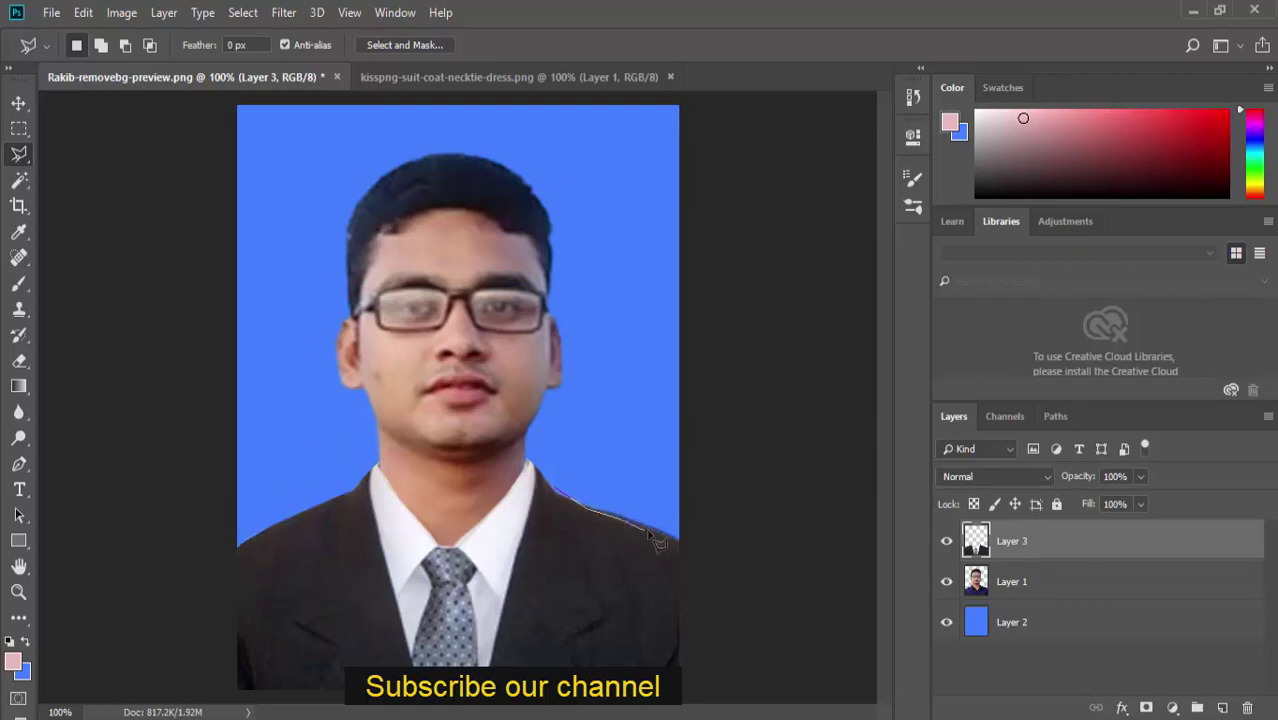
{"action": "left_click", "coordinate": [685, 553]}
{"action": "left_click", "coordinate": [710, 526]}
{"action": "left_click", "coordinate": [667, 463]}
{"action": "left_click", "coordinate": [602, 440]}
{"action": "left_click", "coordinate": [562, 470]}
{"action": "left_click", "coordinate": [561, 490]}
Deselect the shoulder outline, then select Layer 1 with the Eraser and zoom out to 50%
{"action": "left_click", "coordinate": [19, 128]}
{"action": "left_click", "coordinate": [124, 237]}
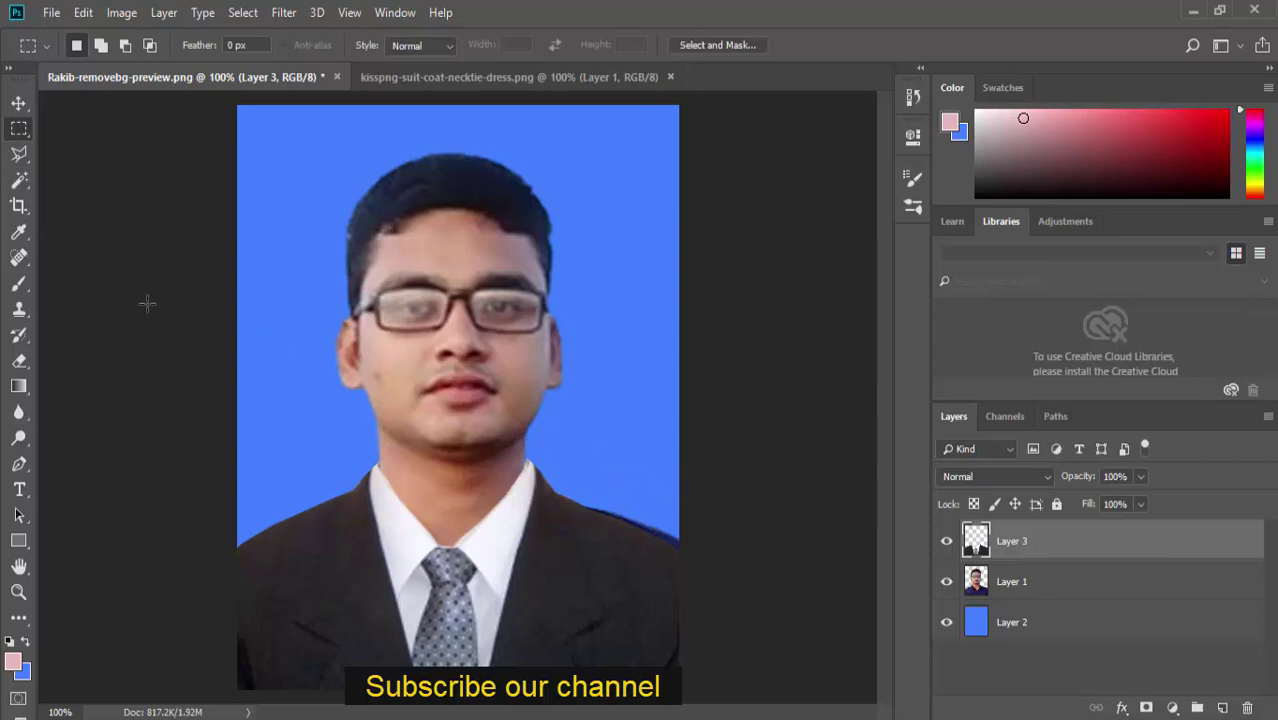
{"action": "key", "text": "ctrl+z"}
{"action": "key", "text": "ctrl+d"}
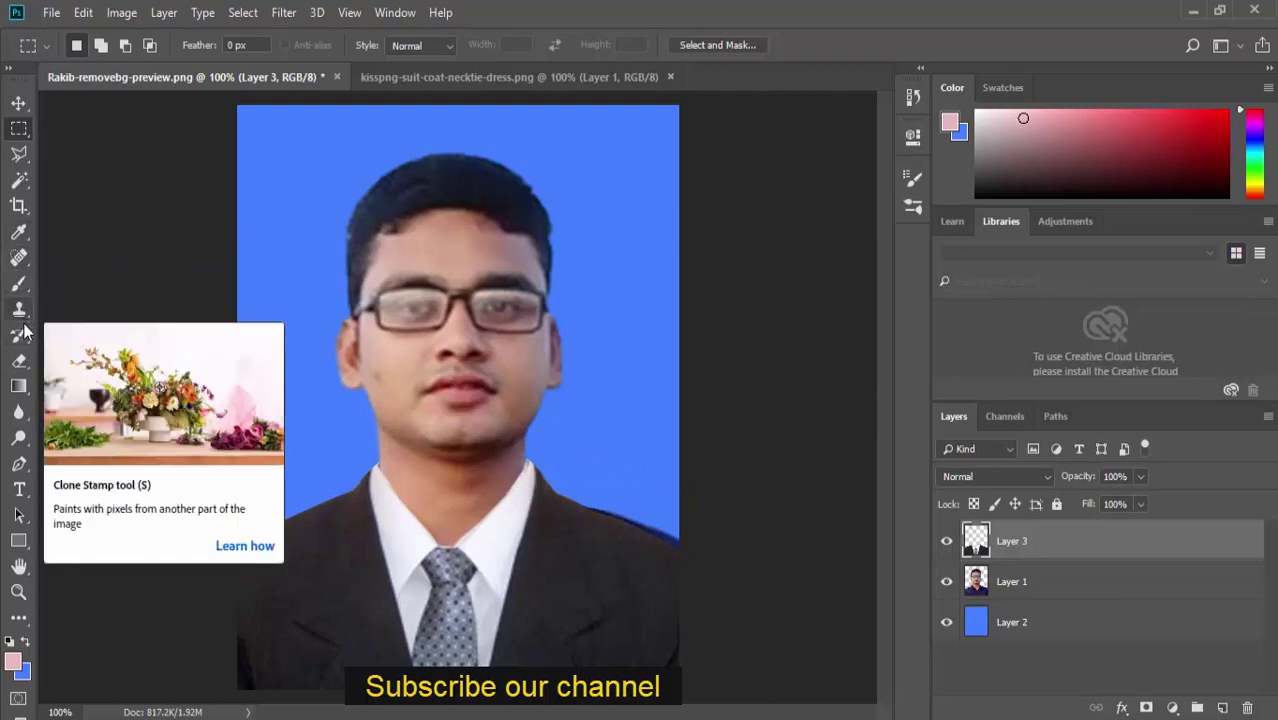
{"action": "left_click", "coordinate": [20, 362]}
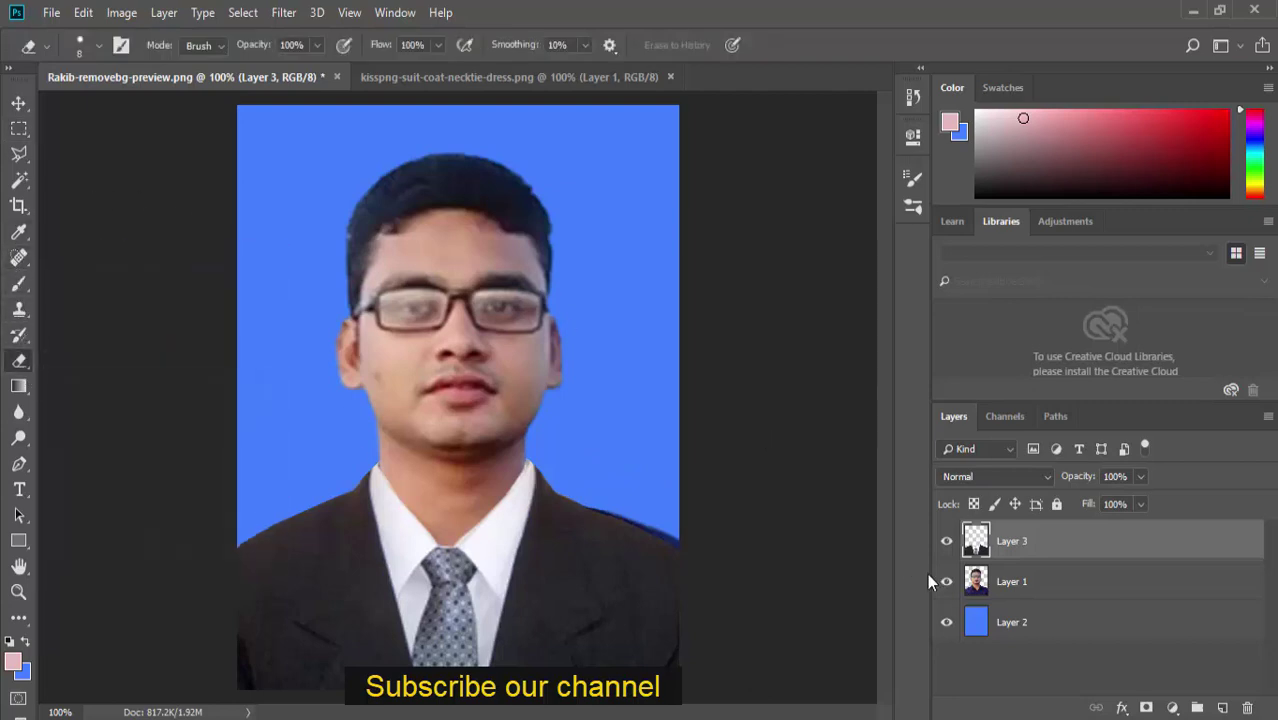
{"action": "left_click", "coordinate": [931, 580]}
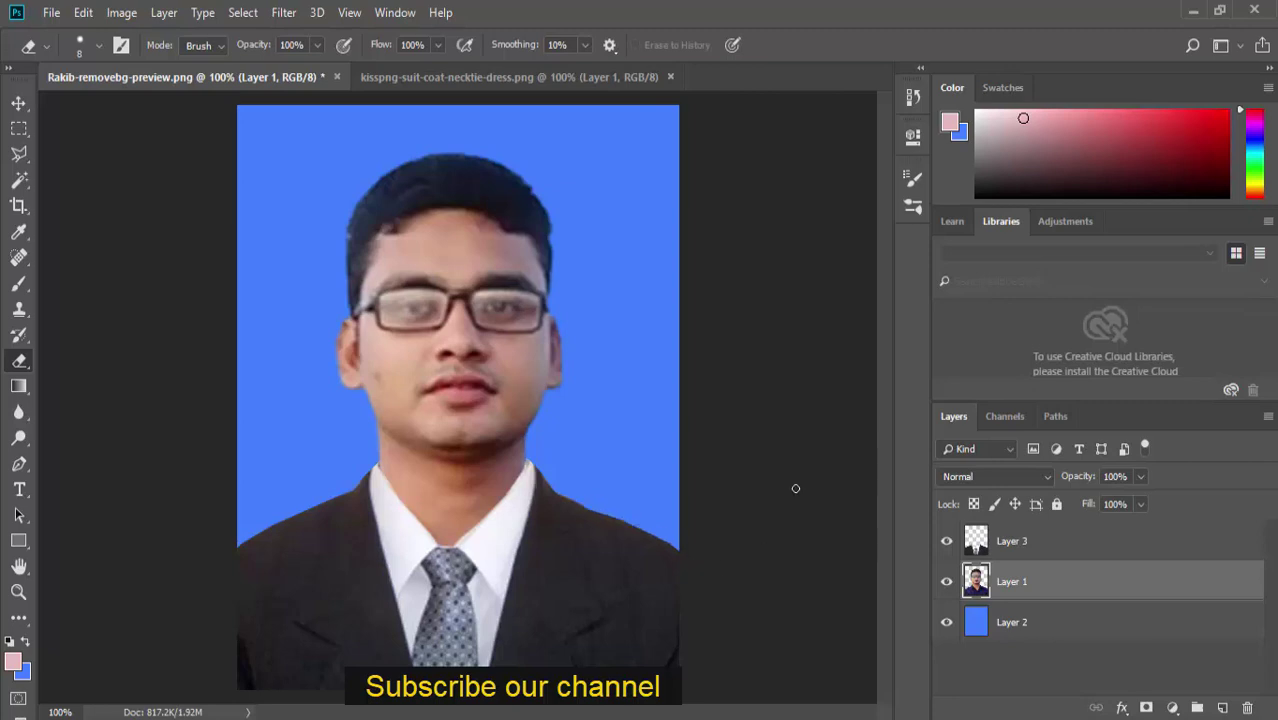
{"action": "key", "text": "ctrl+minus"}
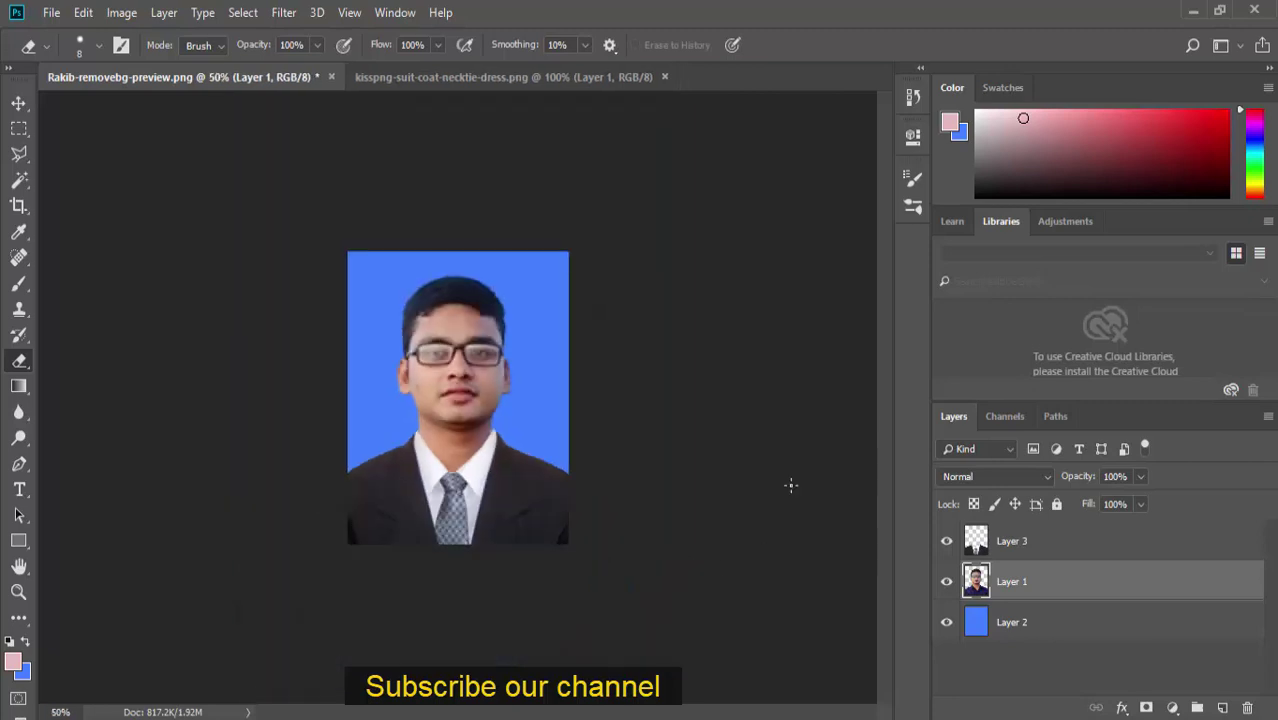
{"action": "left_click", "coordinate": [48, 13]}
{"action": "left_click", "coordinate": [419, 211]}
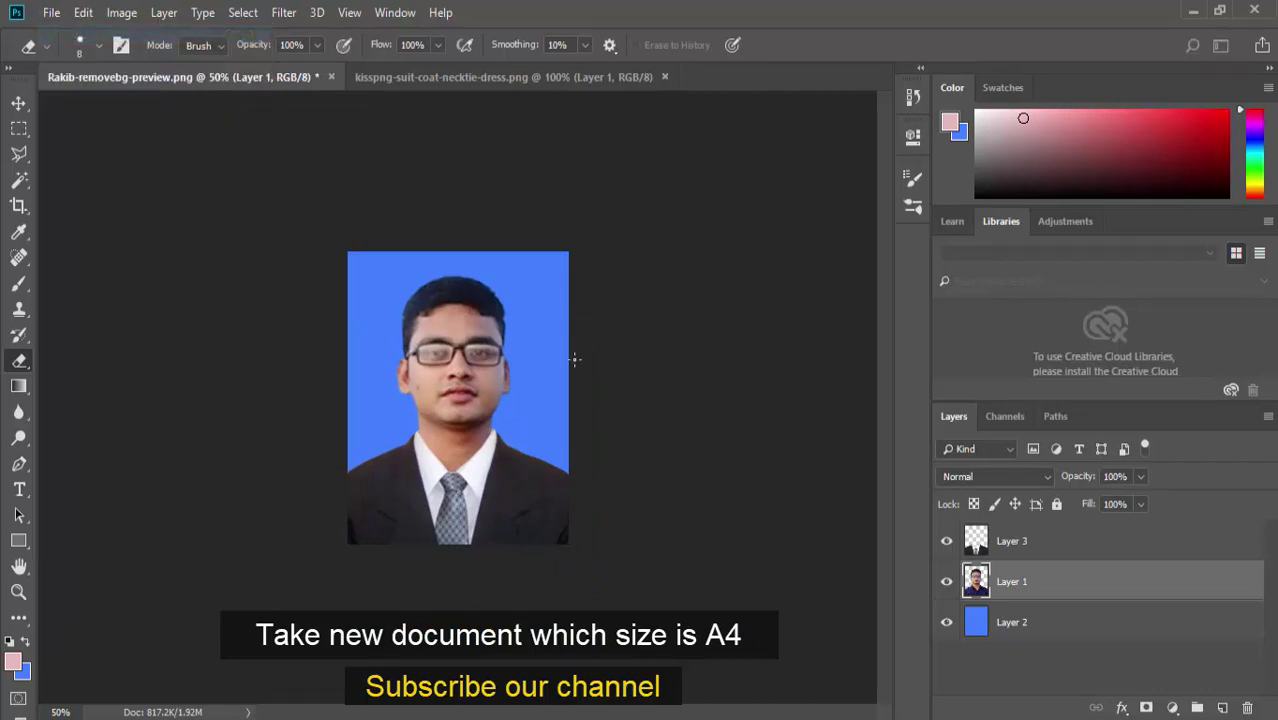
Create a new blank document from the Portrait 4x6 inch preset
{"action": "key", "text": "ctrl+n"}
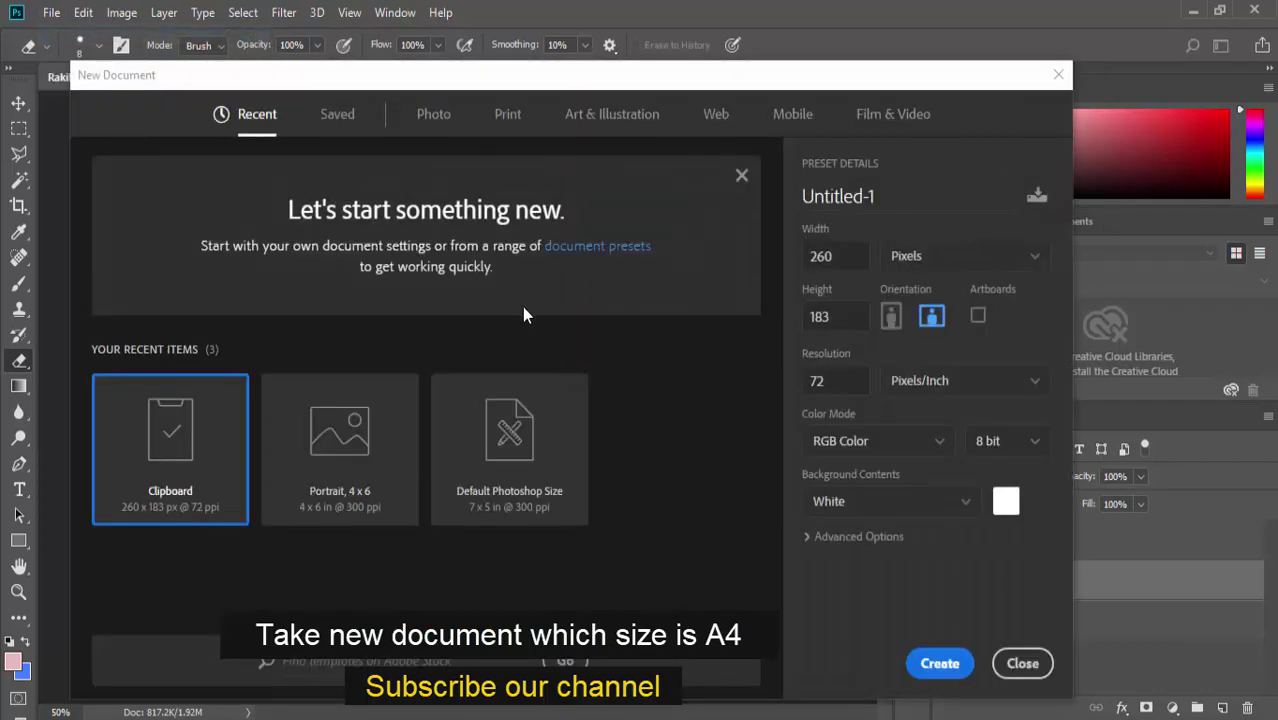
{"action": "left_click", "coordinate": [376, 508]}
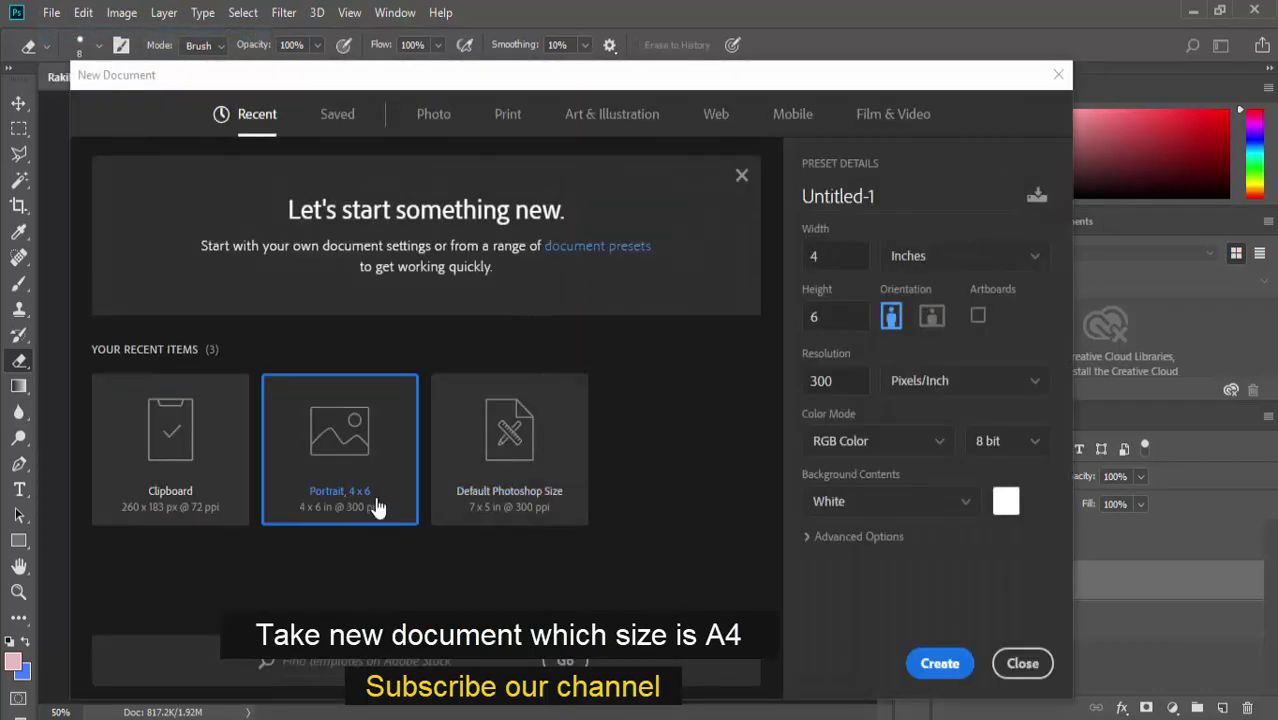
{"action": "left_click", "coordinate": [933, 666]}
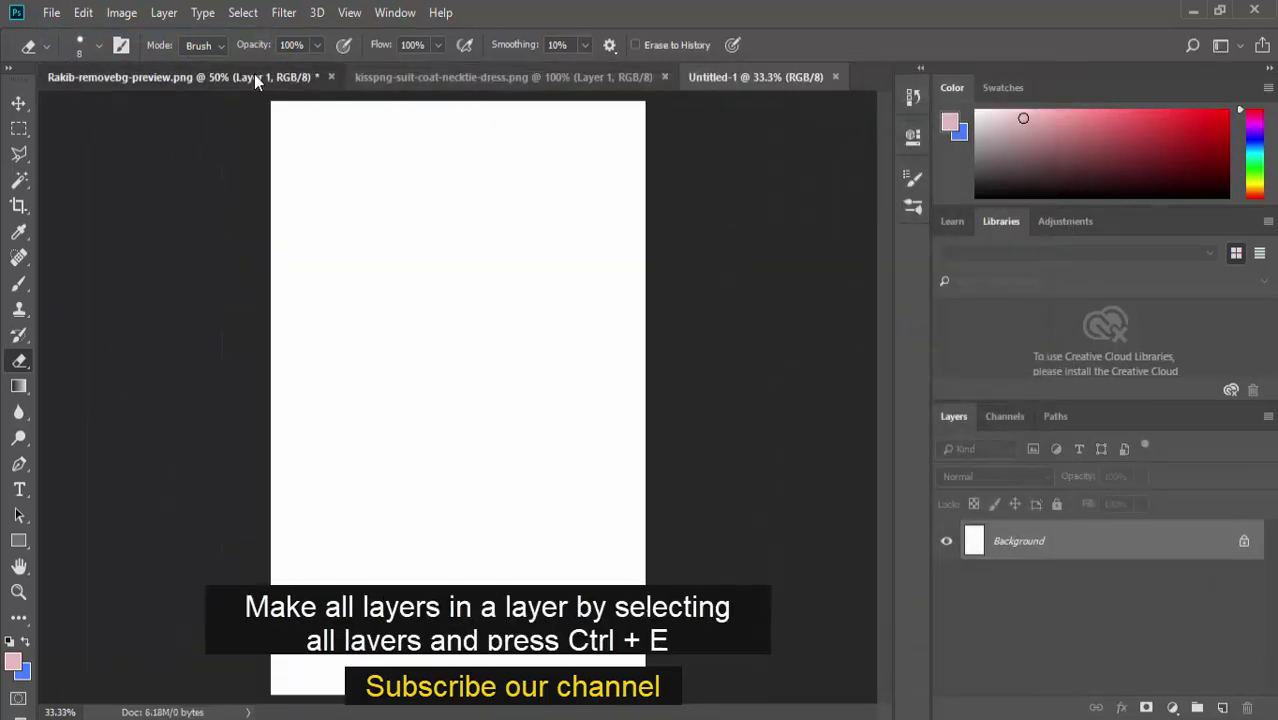
Merge the portrait photo's Layers 3, 1 and 2 into one layer and select the whole image
{"action": "left_click", "coordinate": [255, 76]}
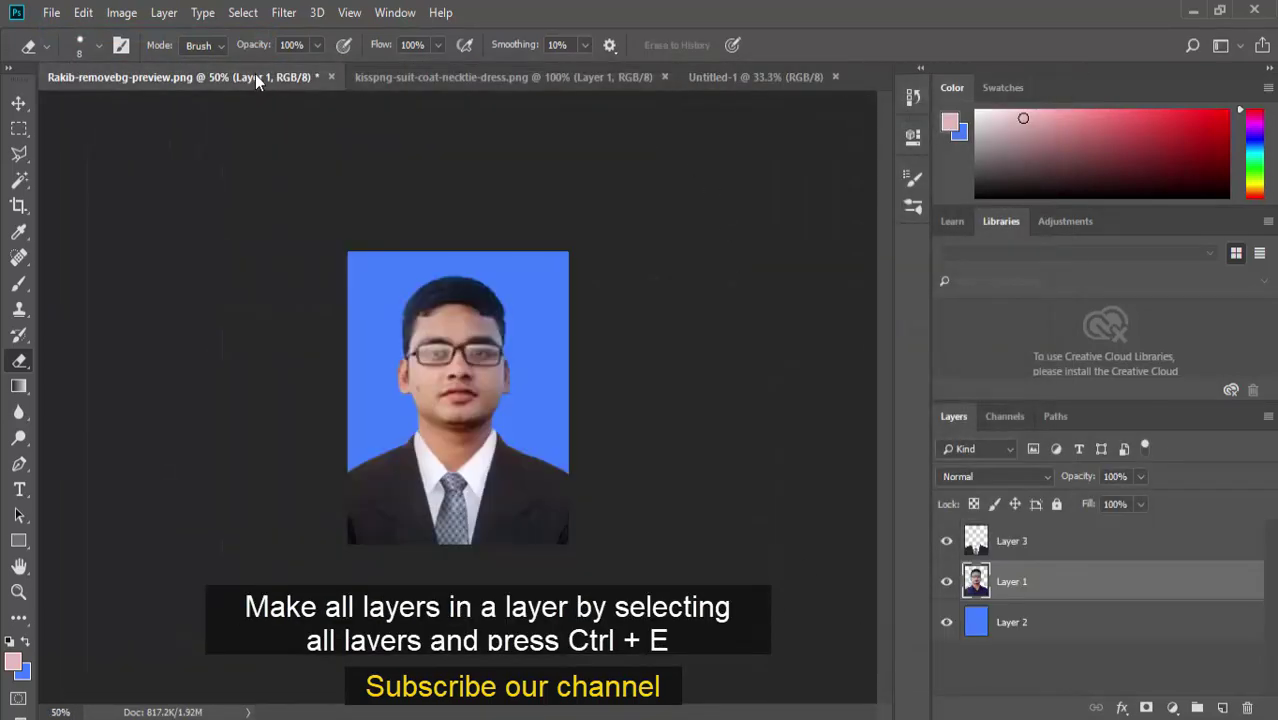
{"action": "left_click", "coordinate": [976, 552]}
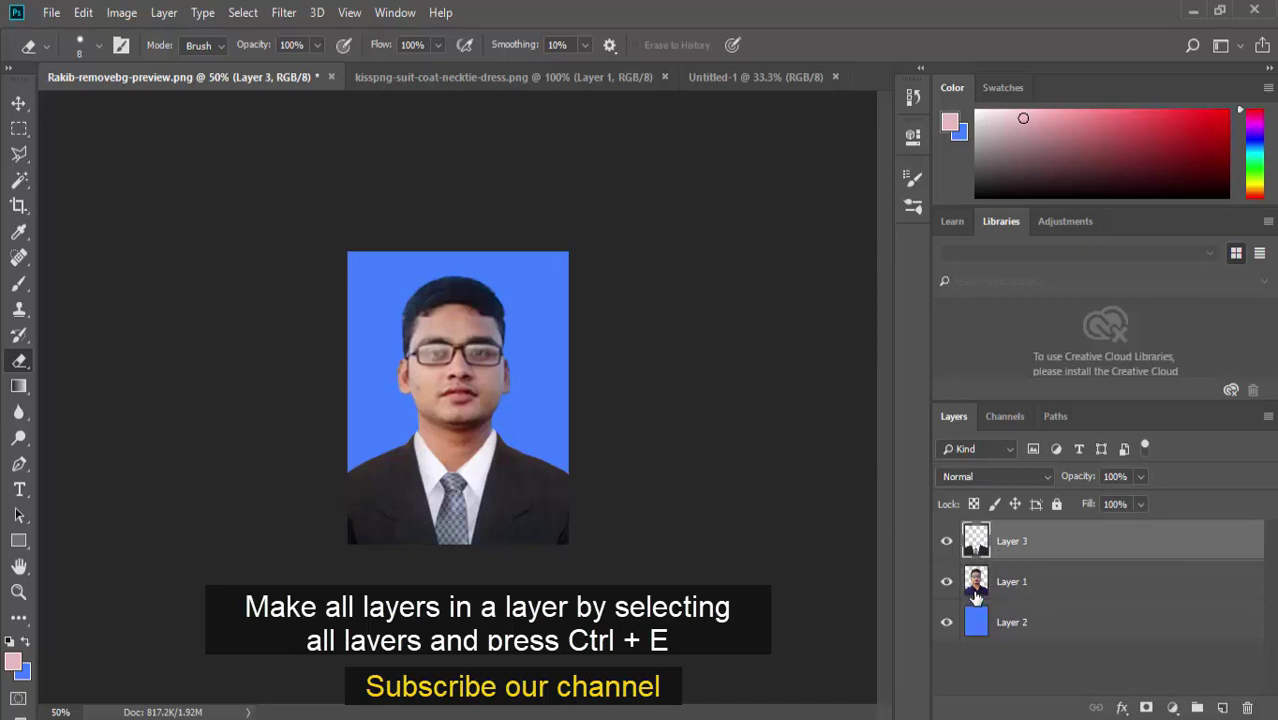
{"action": "left_click", "coordinate": [976, 590], "text": "shift"}
{"action": "left_click", "coordinate": [985, 628], "text": "shift"}
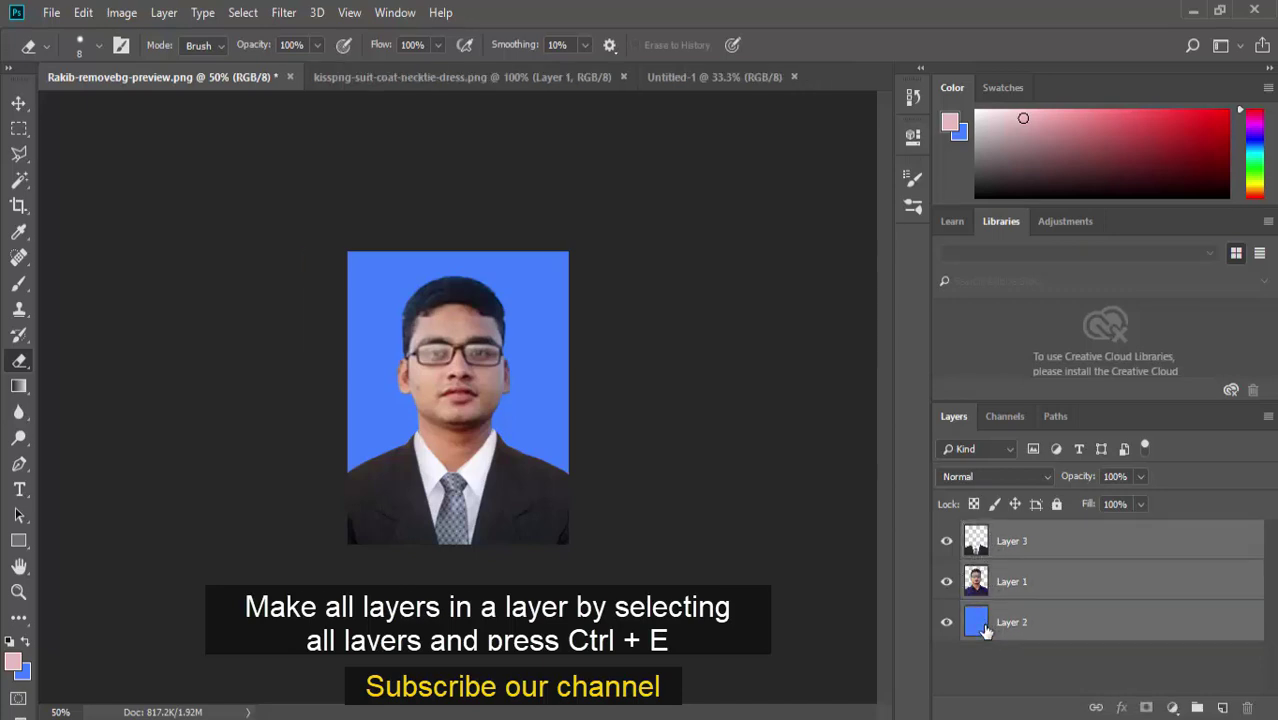
{"action": "key", "text": "ctrl+e"}
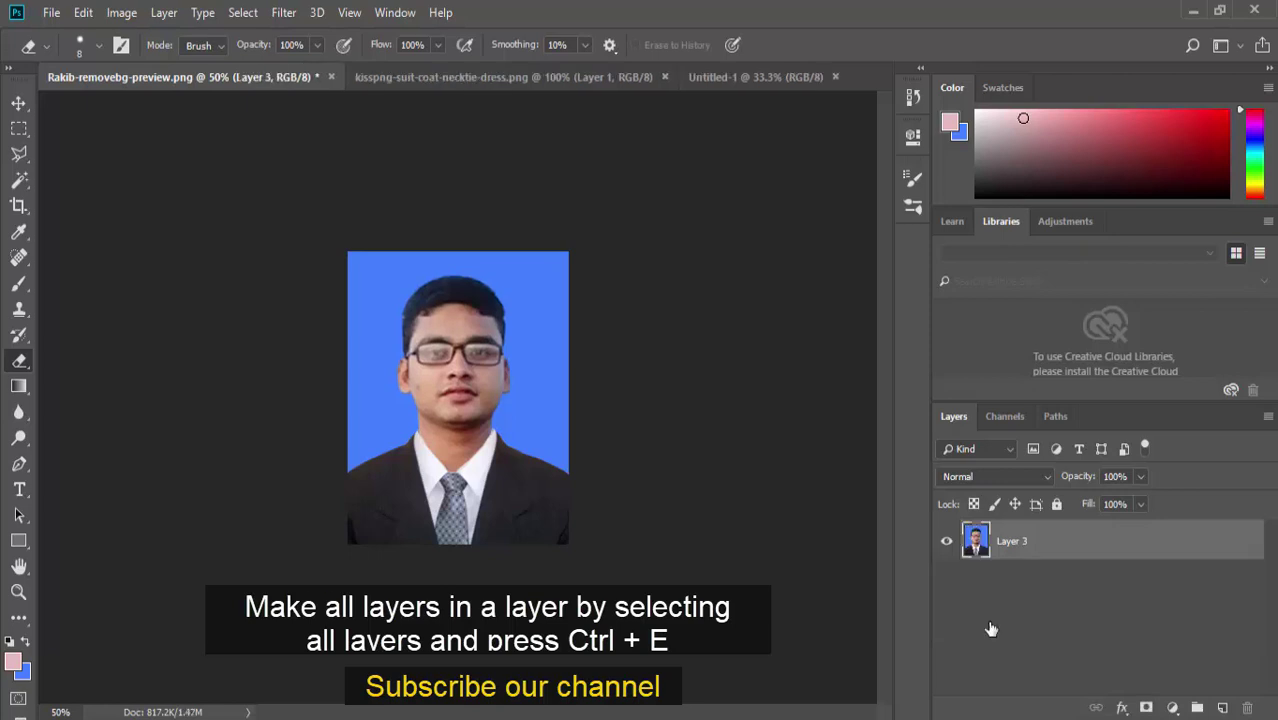
{"action": "key", "text": "v"}
{"action": "key", "text": "ctrl+a"}
Paste the portrait into Untitled-1 and place it at the page's top-left corner
{"action": "key", "text": "ctrl+c"}
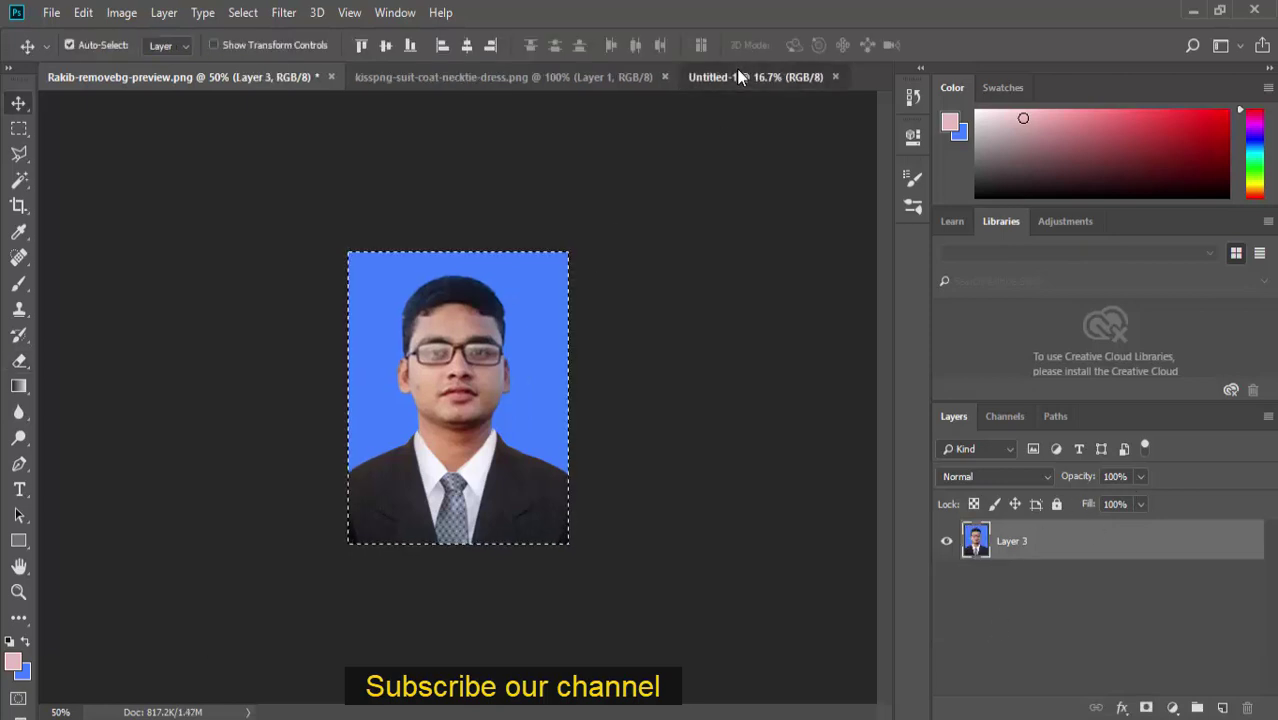
{"action": "left_click", "coordinate": [736, 74]}
{"action": "key", "text": "ctrl+v"}
{"action": "key", "text": "ctrl+t"}
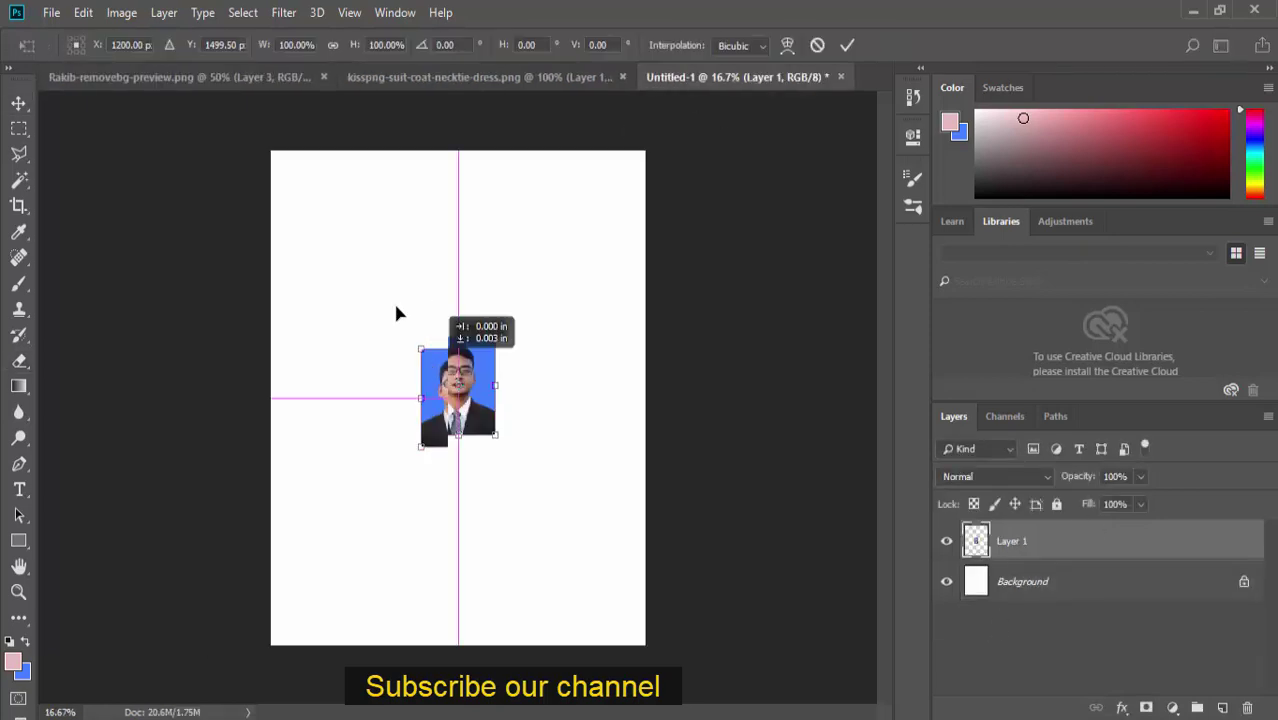
{"action": "left_click_drag", "start_coordinate": [448, 382], "coordinate": [300, 186]}
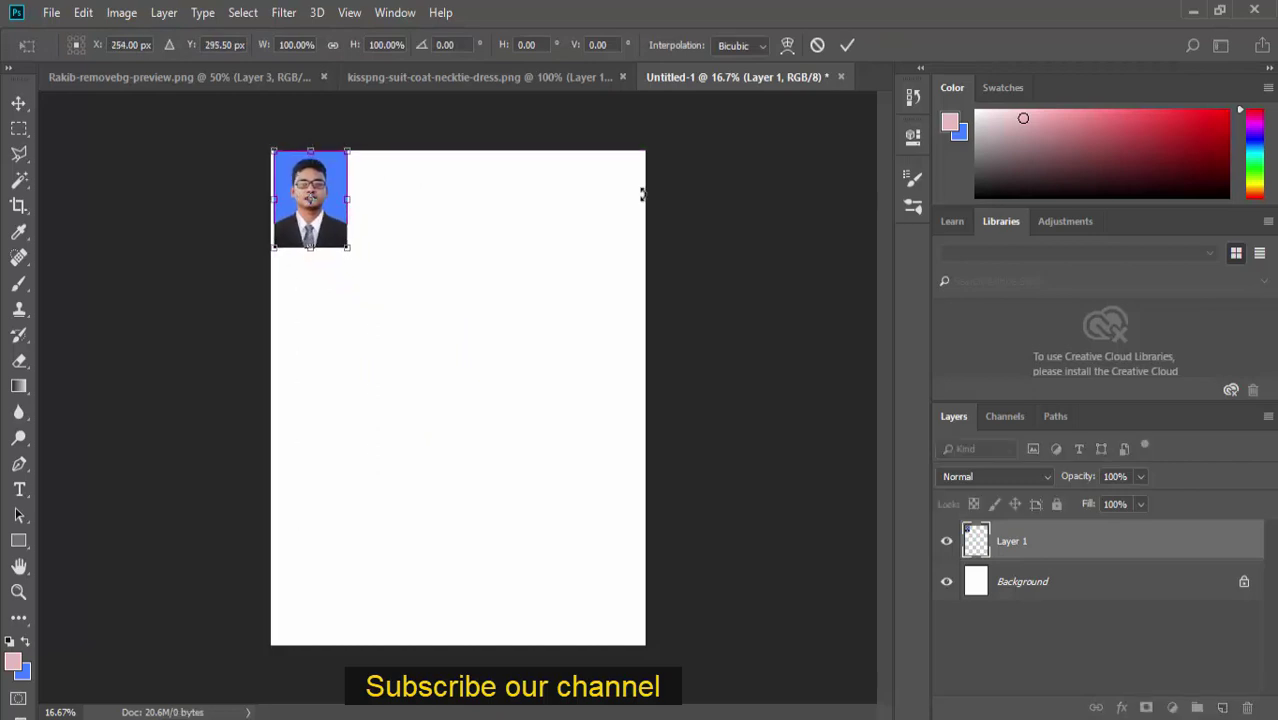
{"action": "left_click", "coordinate": [847, 45]}
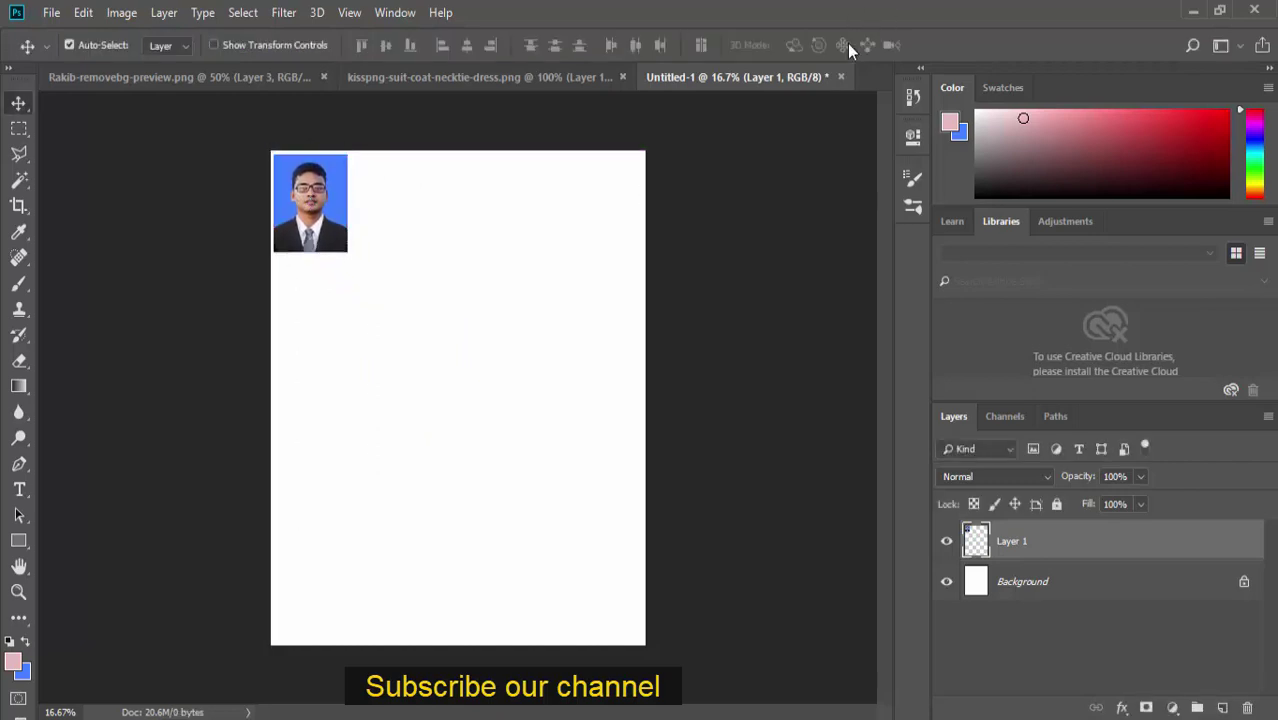
Add three more portrait copies to the right, forming a first row of four
{"action": "left_click_drag", "start_coordinate": [335, 205], "coordinate": [446, 209]}
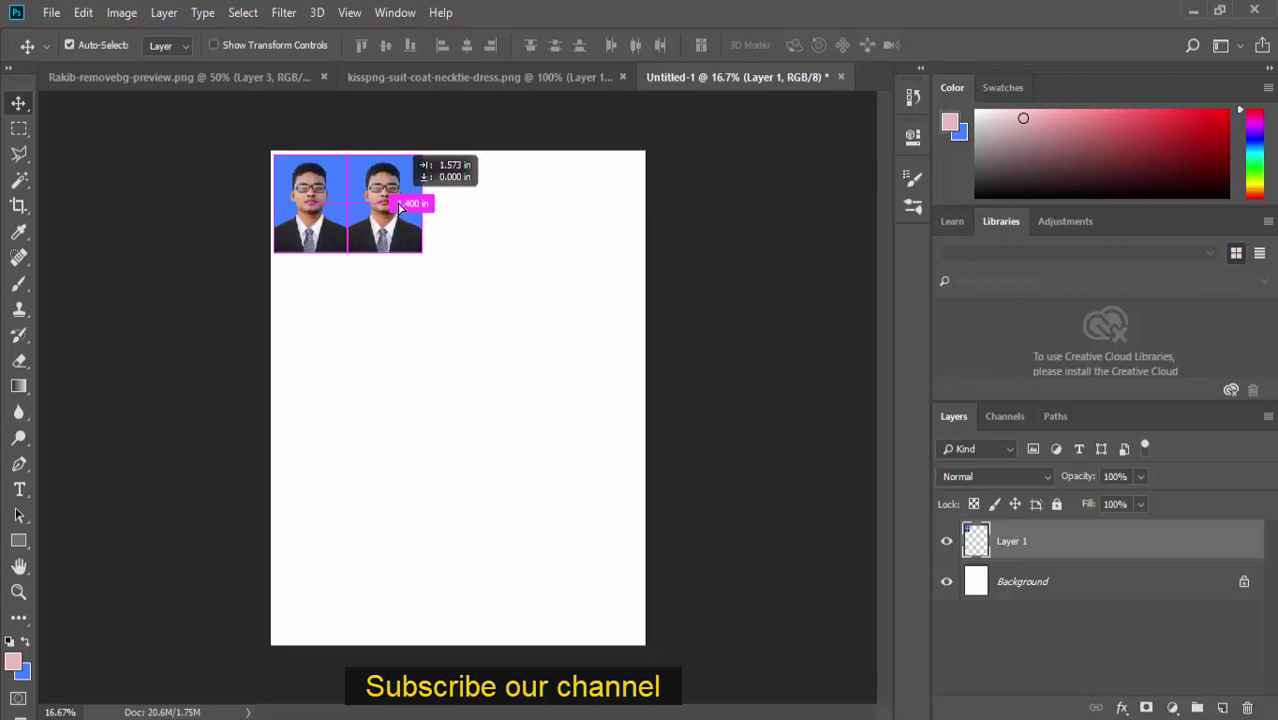
{"action": "key", "text": "shift+Left"}
{"action": "key", "text": "shift+Left"}
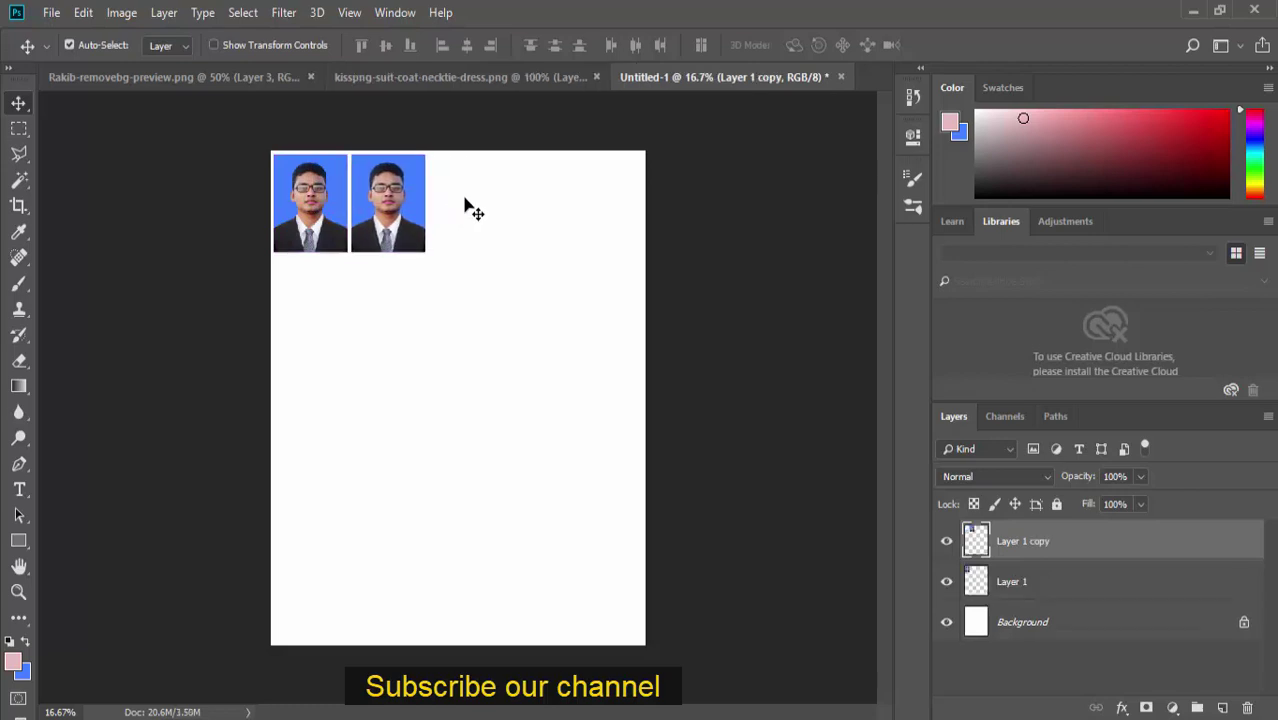
{"action": "left_click_drag", "start_coordinate": [405, 212], "coordinate": [488, 213]}
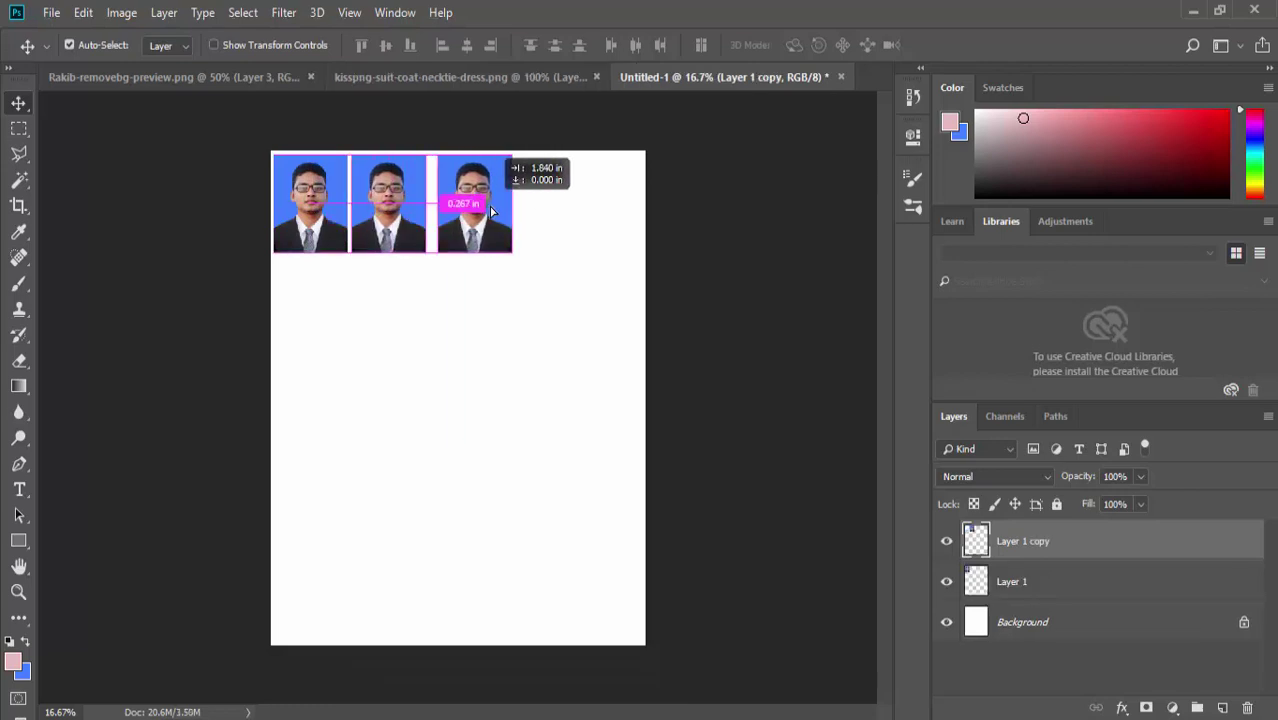
{"action": "key", "text": "shift+Left"}
{"action": "key", "text": "shift+Left"}
{"action": "key", "text": "shift+Left"}
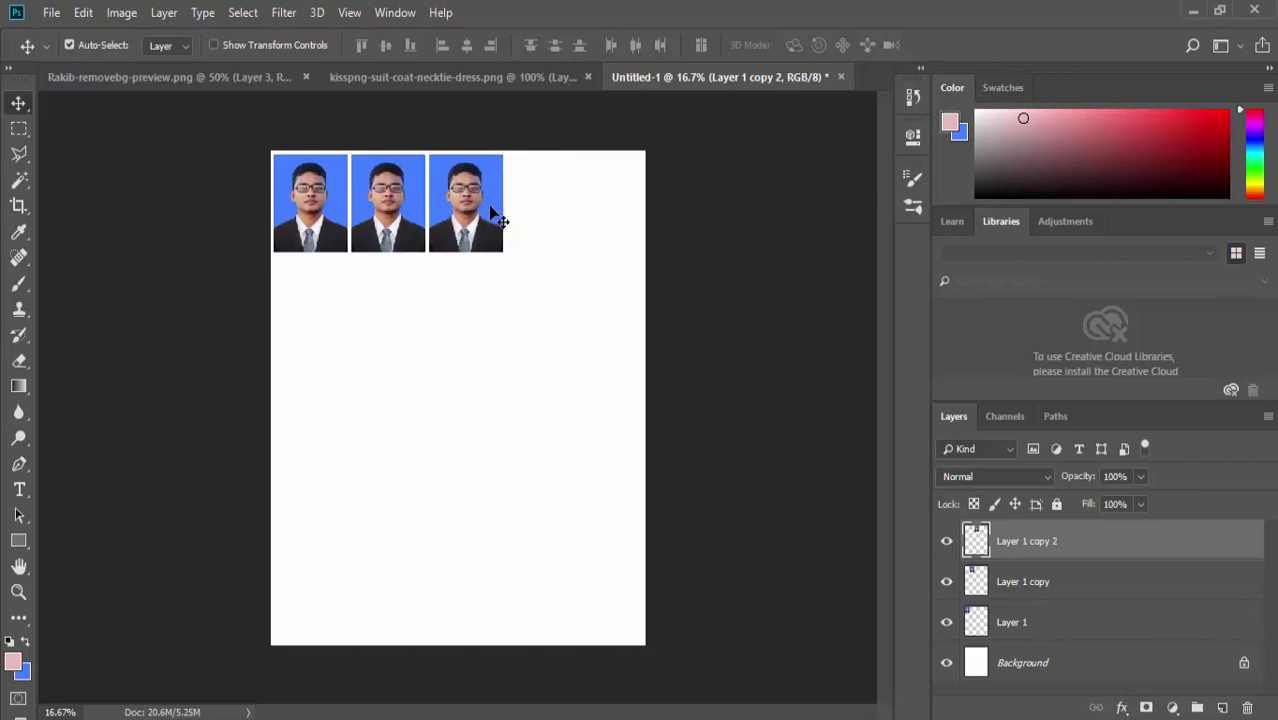
{"action": "left_click_drag", "start_coordinate": [491, 208], "coordinate": [571, 204]}
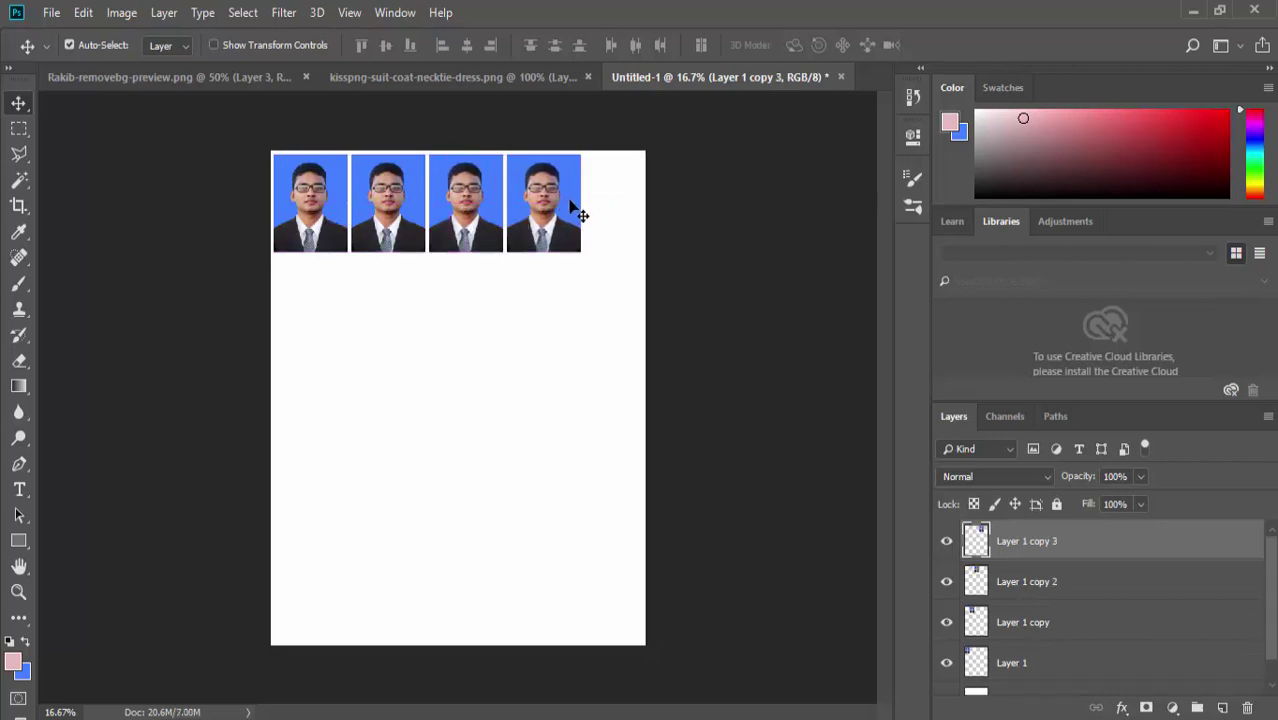
Duplicate the row of four portraits below it as an aligned second row
{"action": "left_click", "coordinate": [995, 589]}
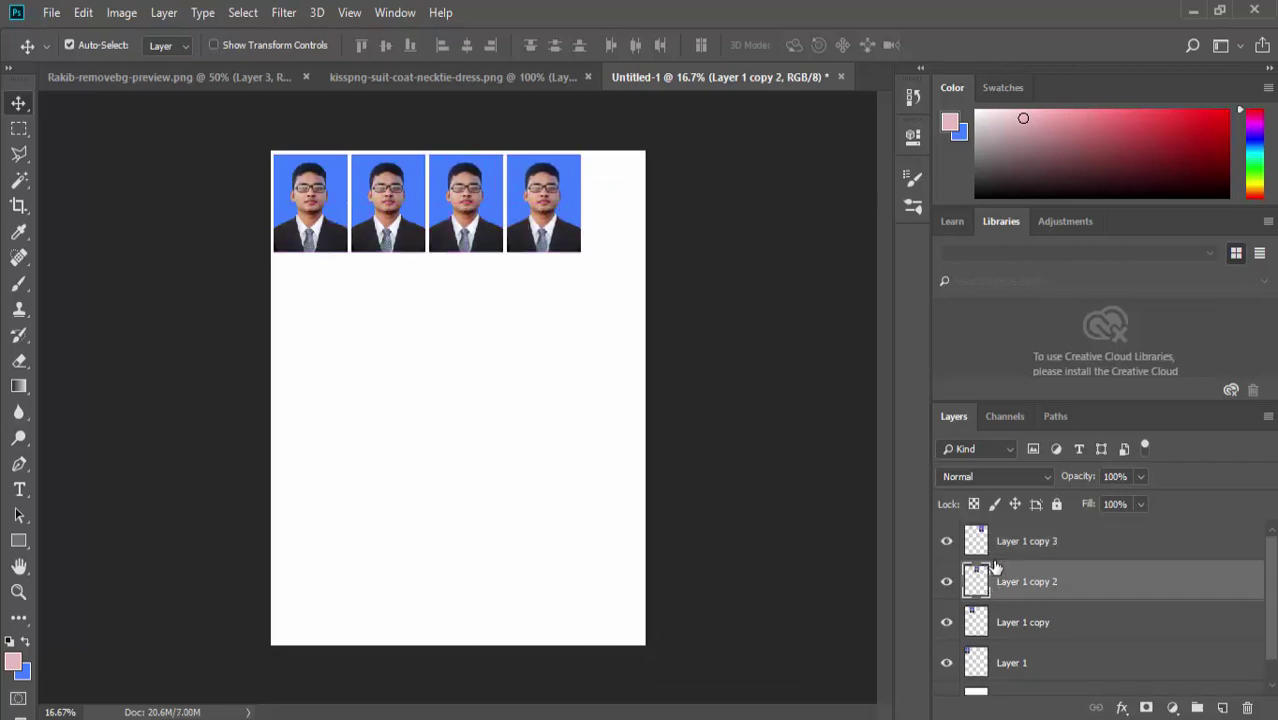
{"action": "left_click", "coordinate": [1000, 557]}
{"action": "left_click", "coordinate": [1004, 665], "text": "shift"}
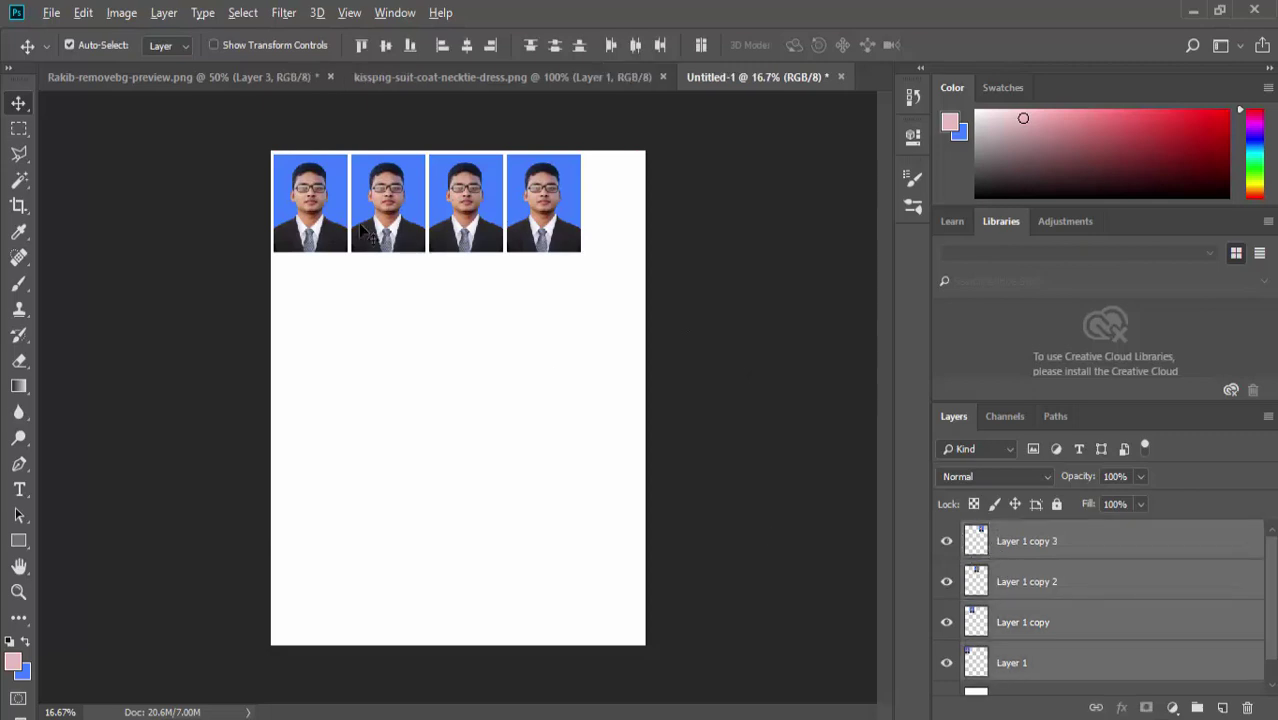
{"action": "left_click_drag", "start_coordinate": [361, 229], "coordinate": [365, 338]}
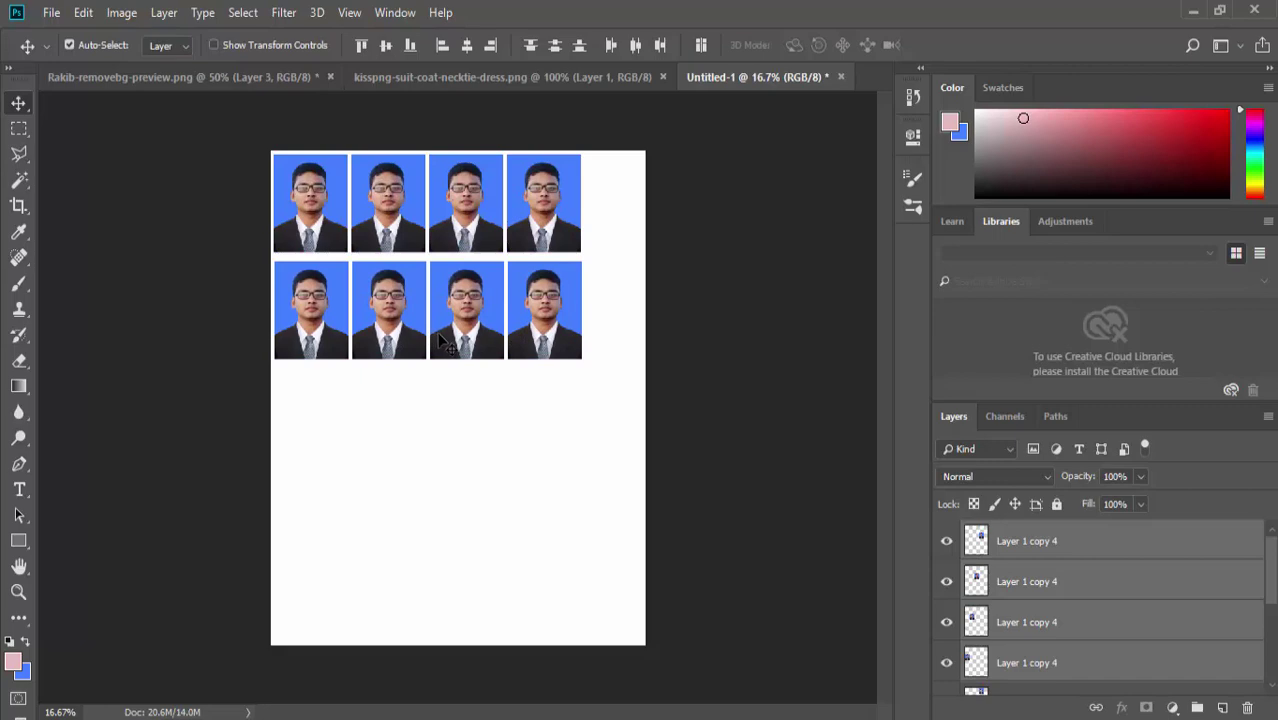
{"action": "key", "text": "shift+Left"}
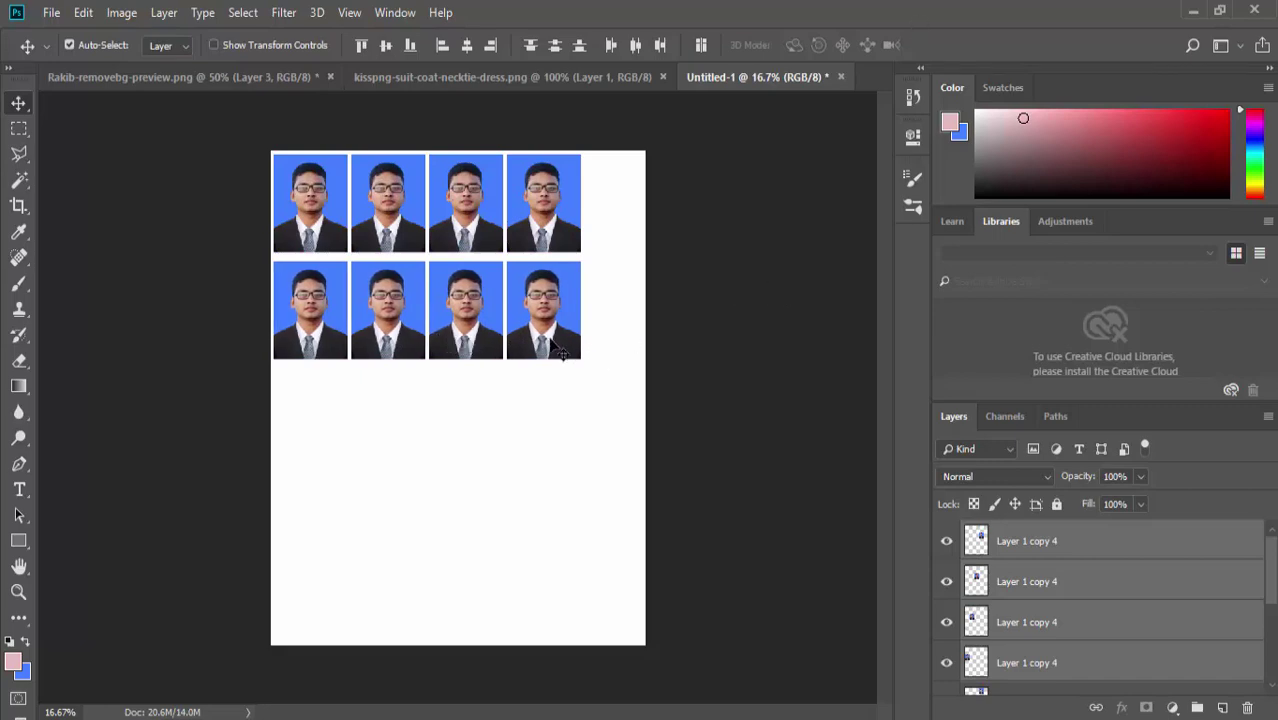
{"action": "left_click", "coordinate": [552, 340], "text": "ctrl"}
Bring up print settings with Microsoft Print to PDF as the printer
{"action": "key", "text": "ctrl+p"}
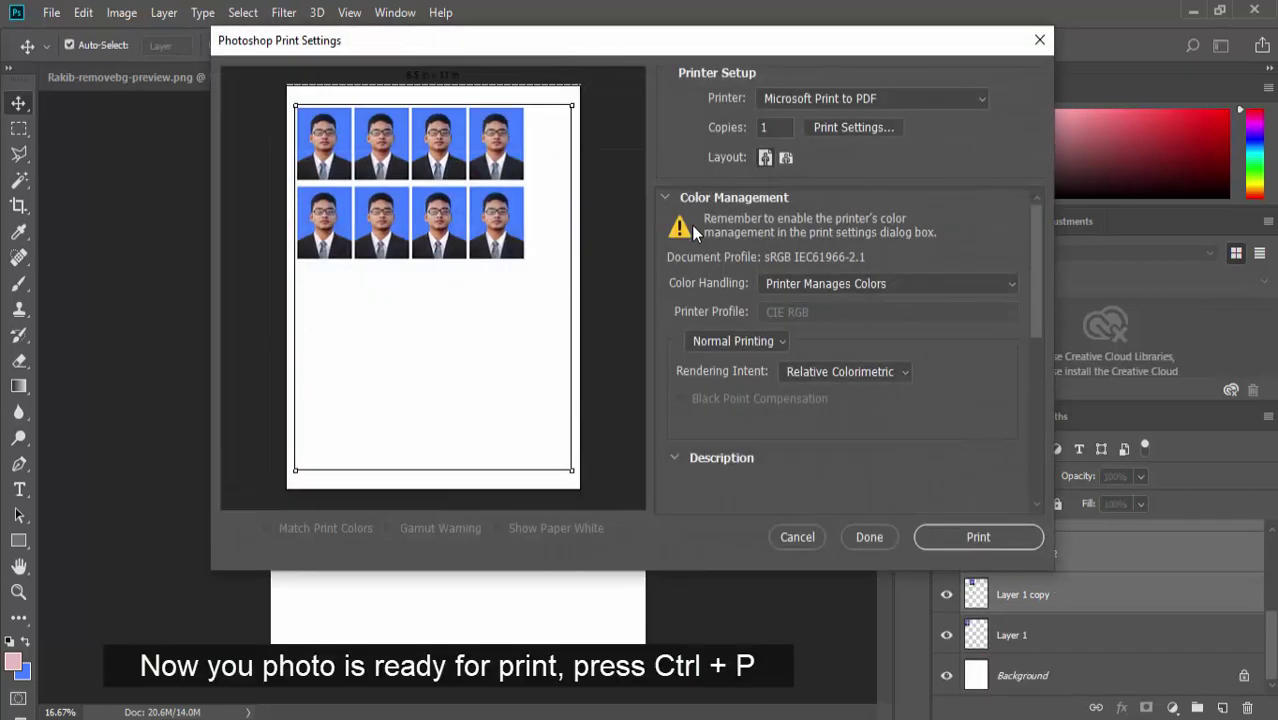
{"action": "left_click", "coordinate": [838, 98]}
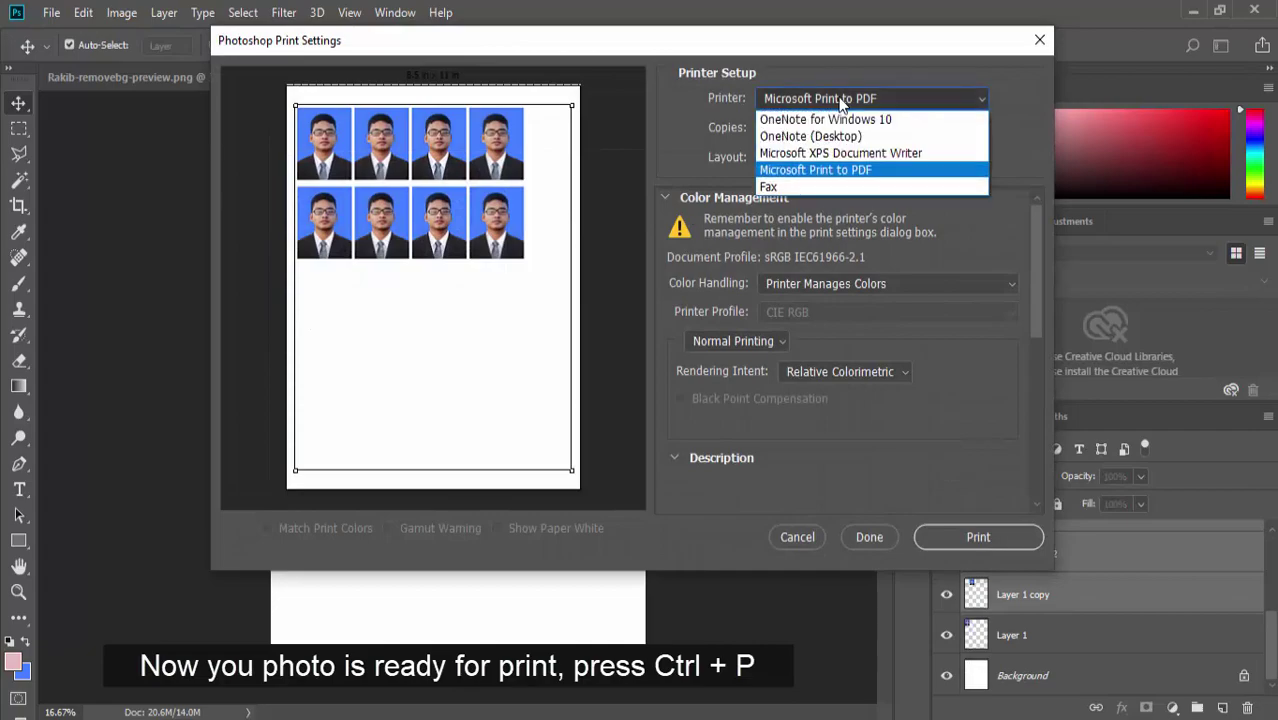
{"action": "left_click", "coordinate": [838, 98]}
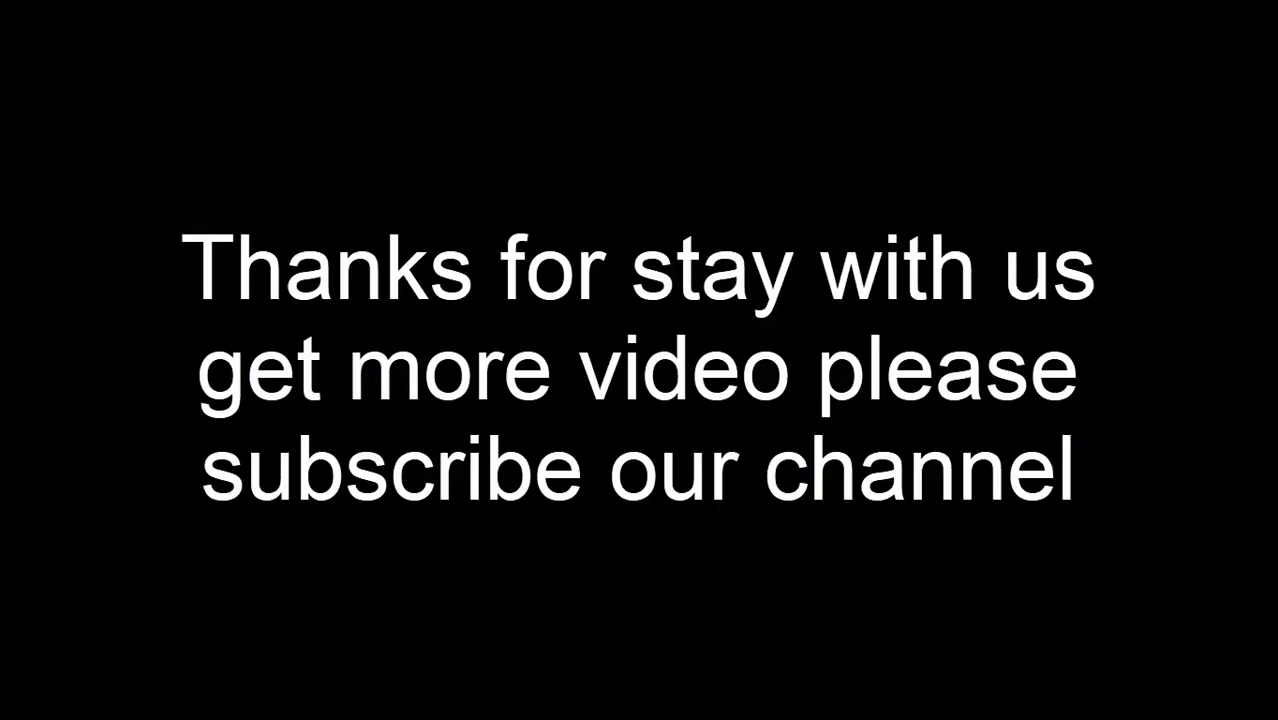